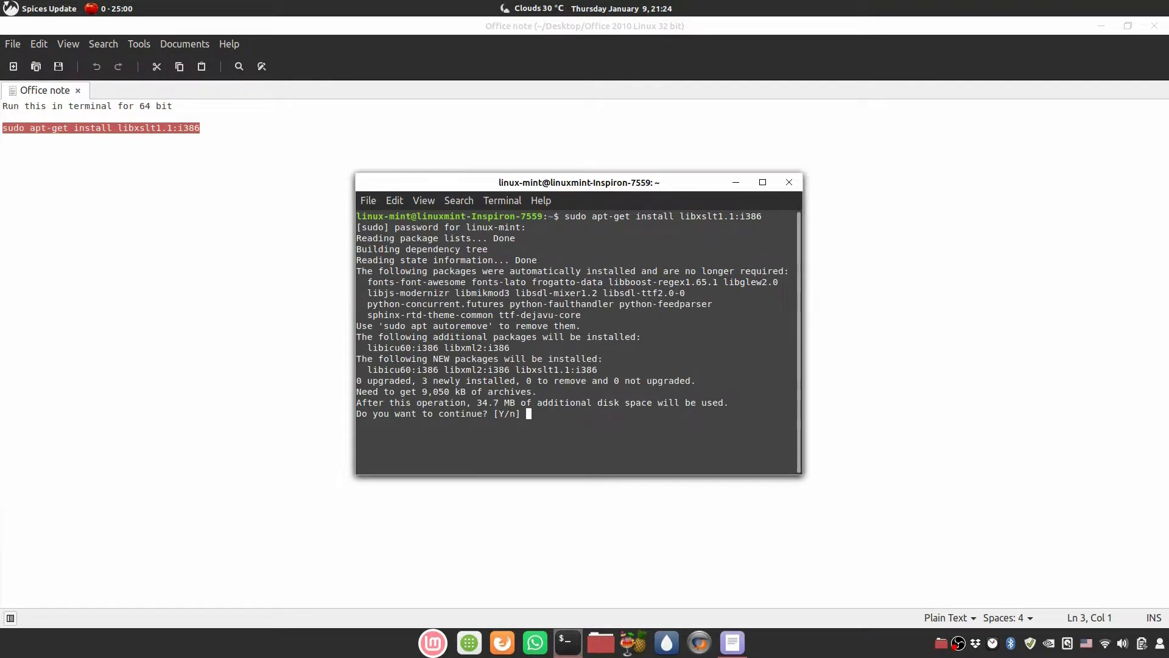
Confirm the installation of the libxslt1.1:i386 package, and close the terminal and the Office note once it finishes
type("y")
key("Return")
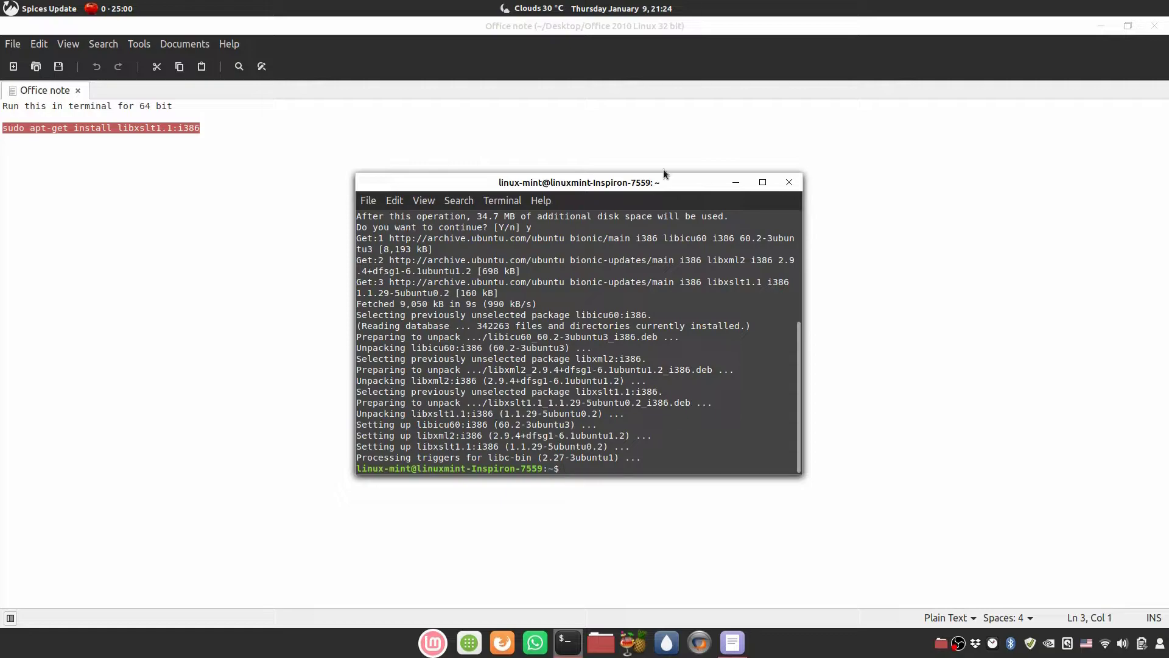
left_click(792, 177)
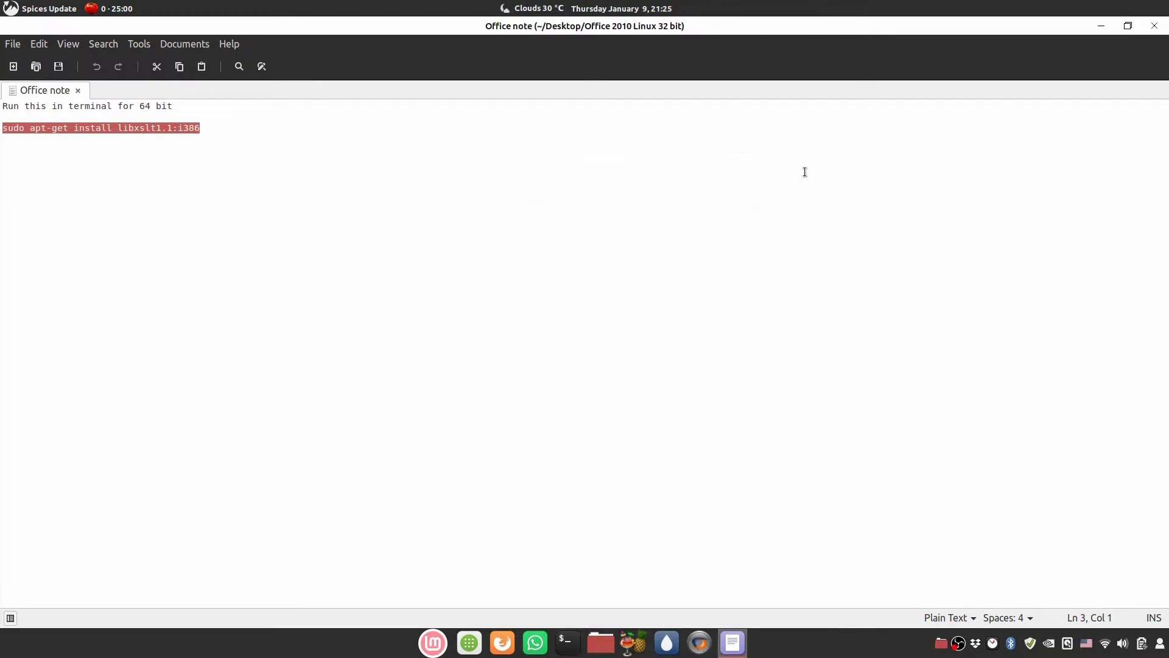
left_click(1153, 27)
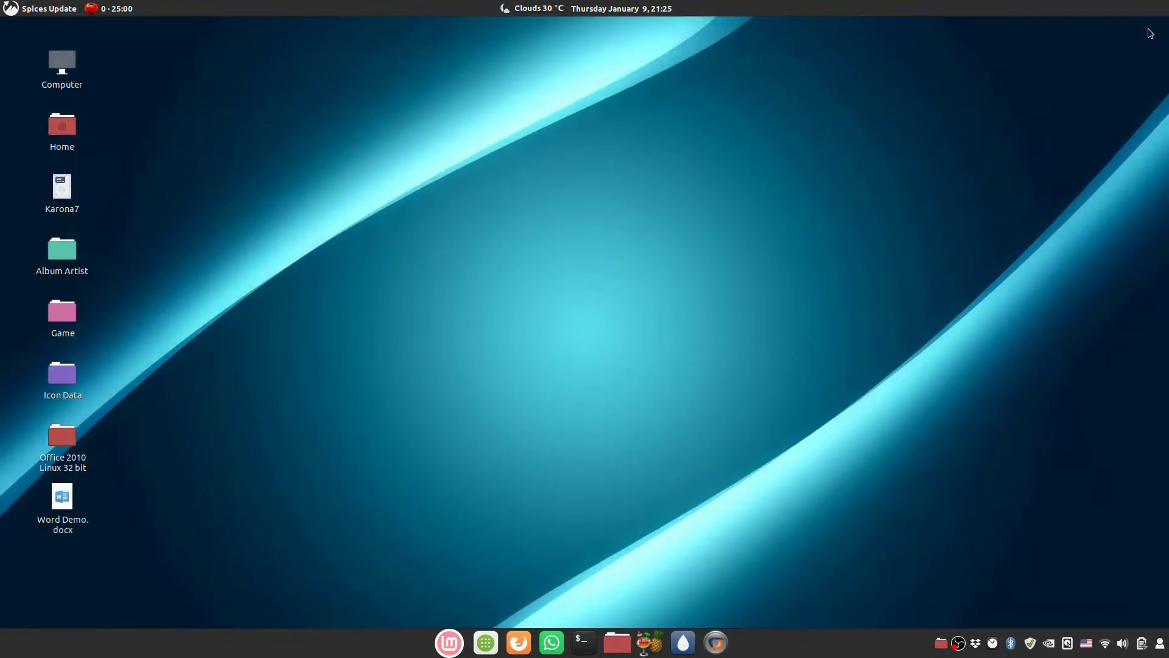
Open the 14.0.4734.1000_ProfessionalPlus_volume_x86_en-us setup folder inside Office 2010 Linux 32 bit on the desktop
left_click(64, 436)
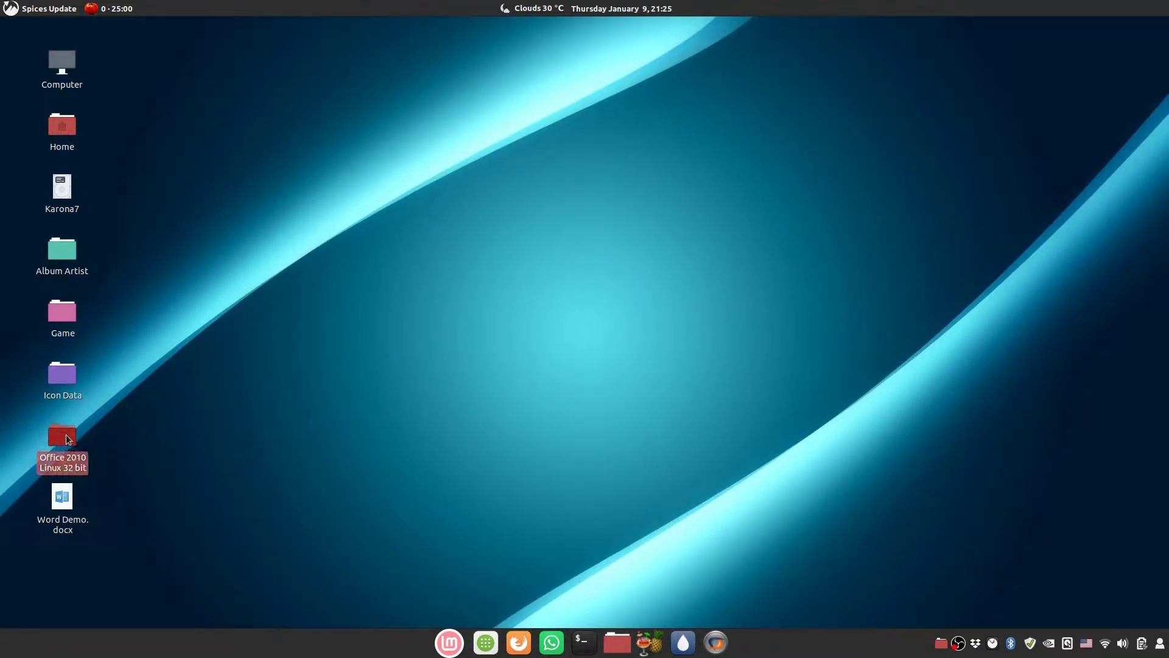
double_click(64, 436)
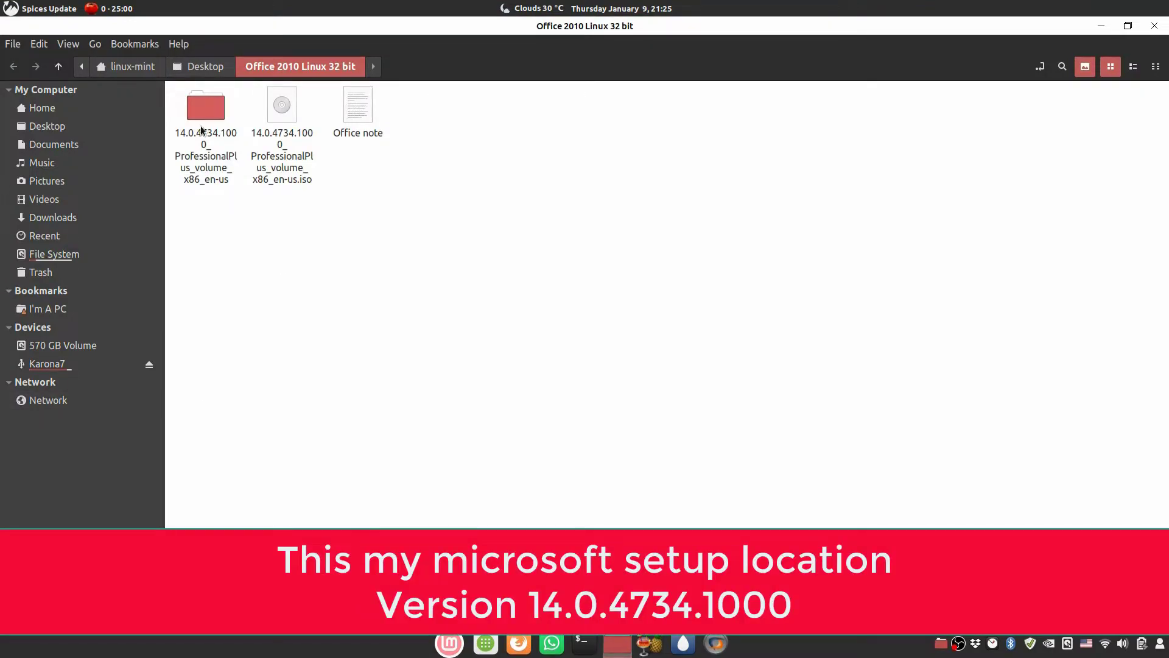
double_click(204, 113)
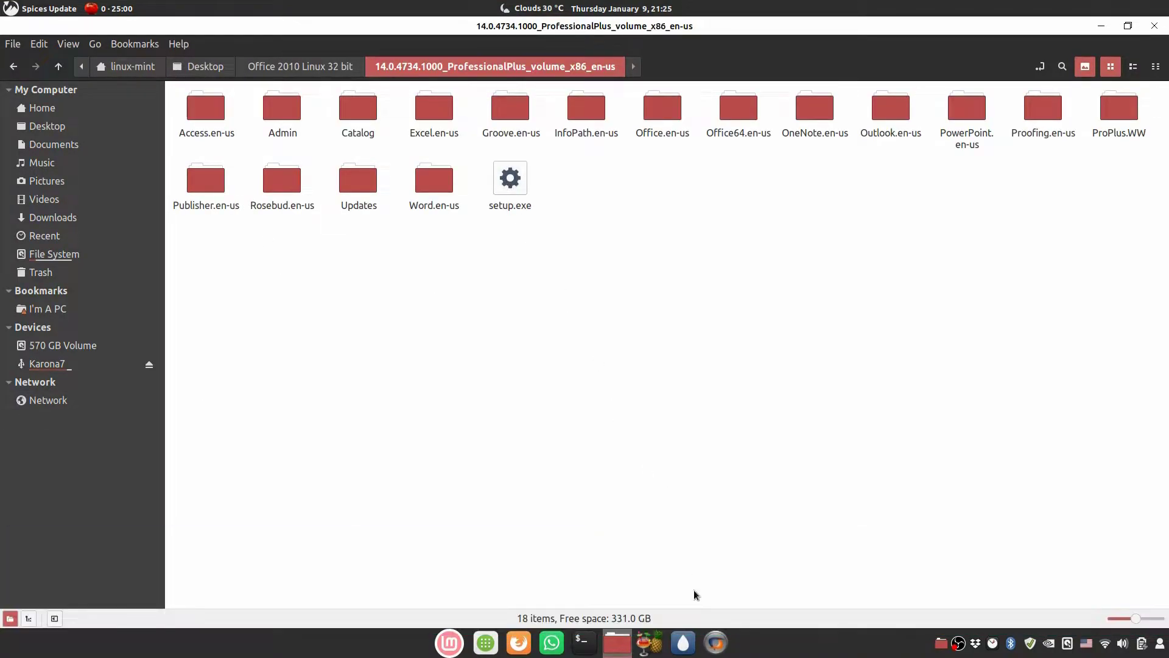
Switch to CrossOver, start installing Windows software and choose never to update the installation recipes
left_click(715, 644)
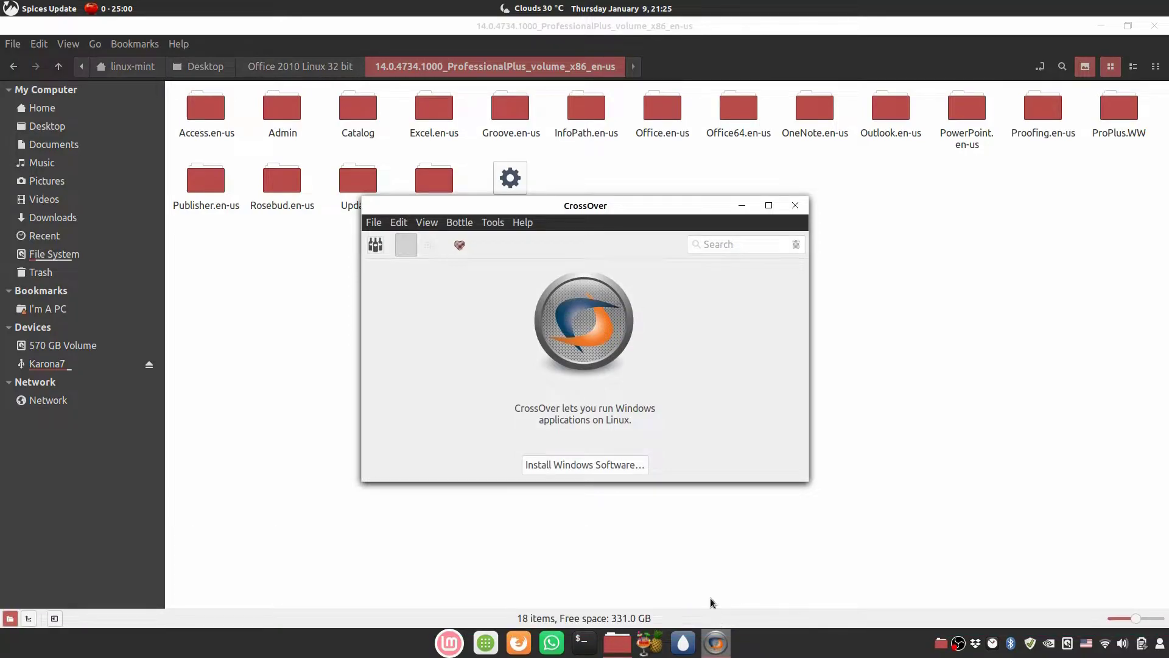
left_click(617, 465)
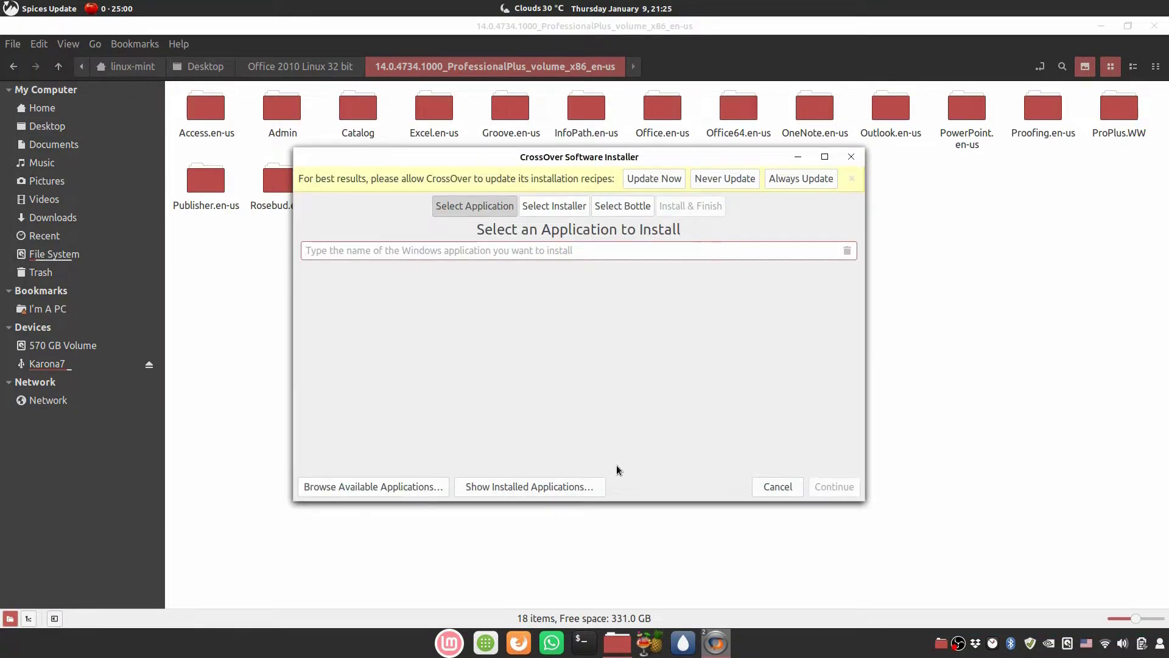
left_click(733, 180)
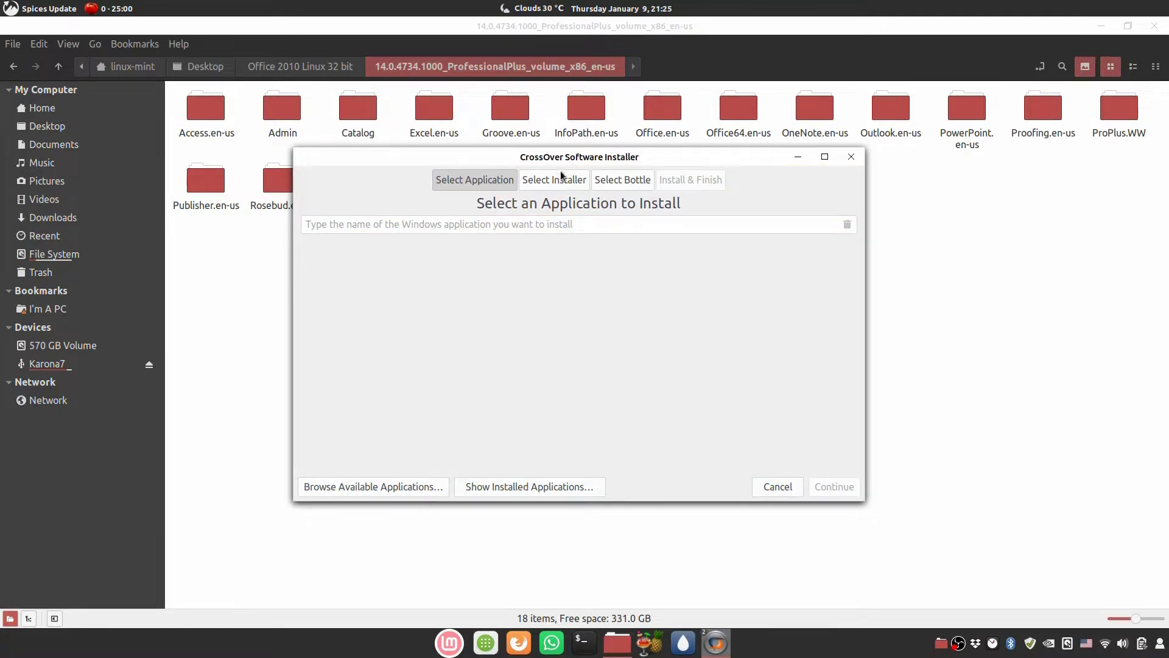
Search the installable applications for "office", choose Microsoft Office 2010 and continue to the installer source
left_click(527, 226)
type("offic")
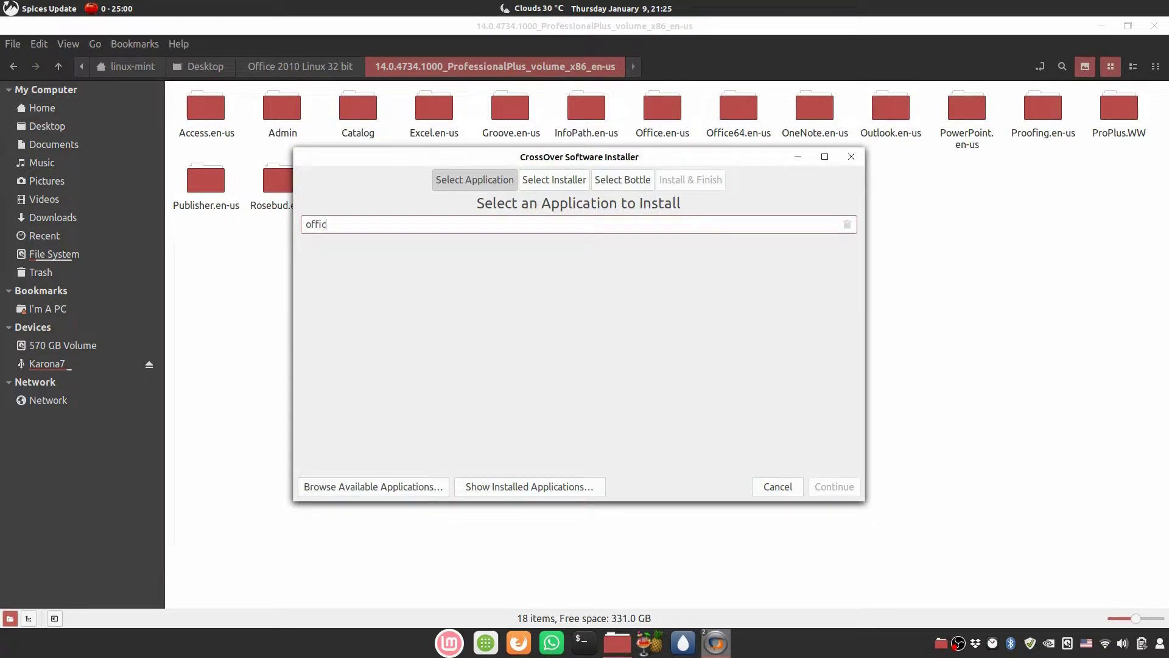
type("e")
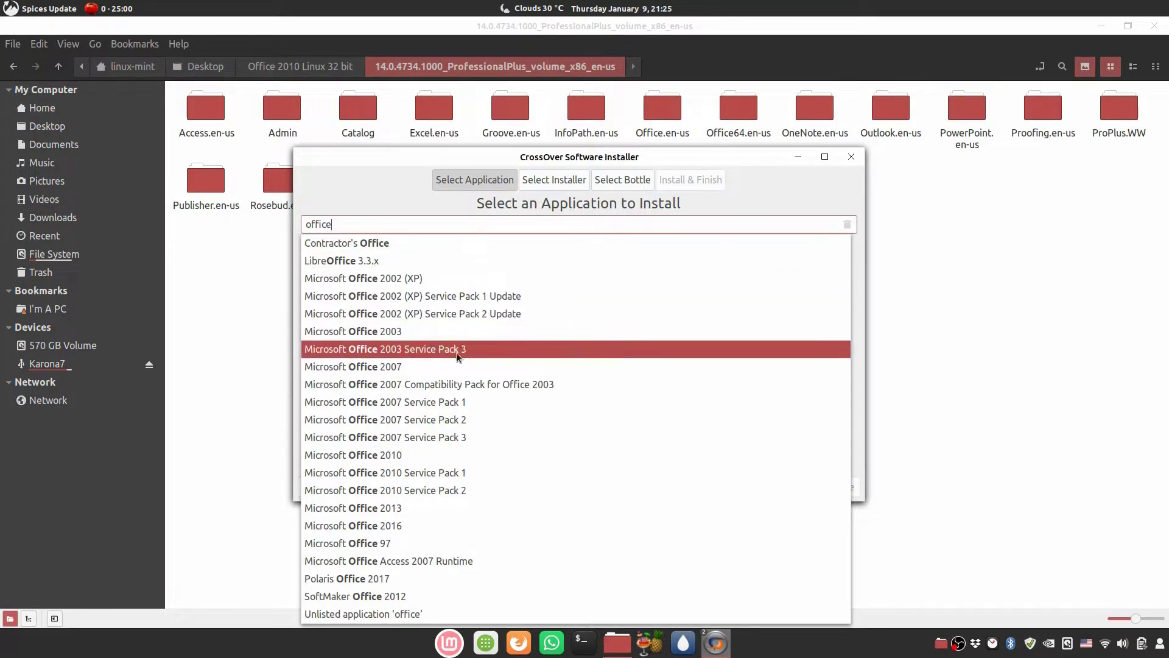
left_click(389, 454)
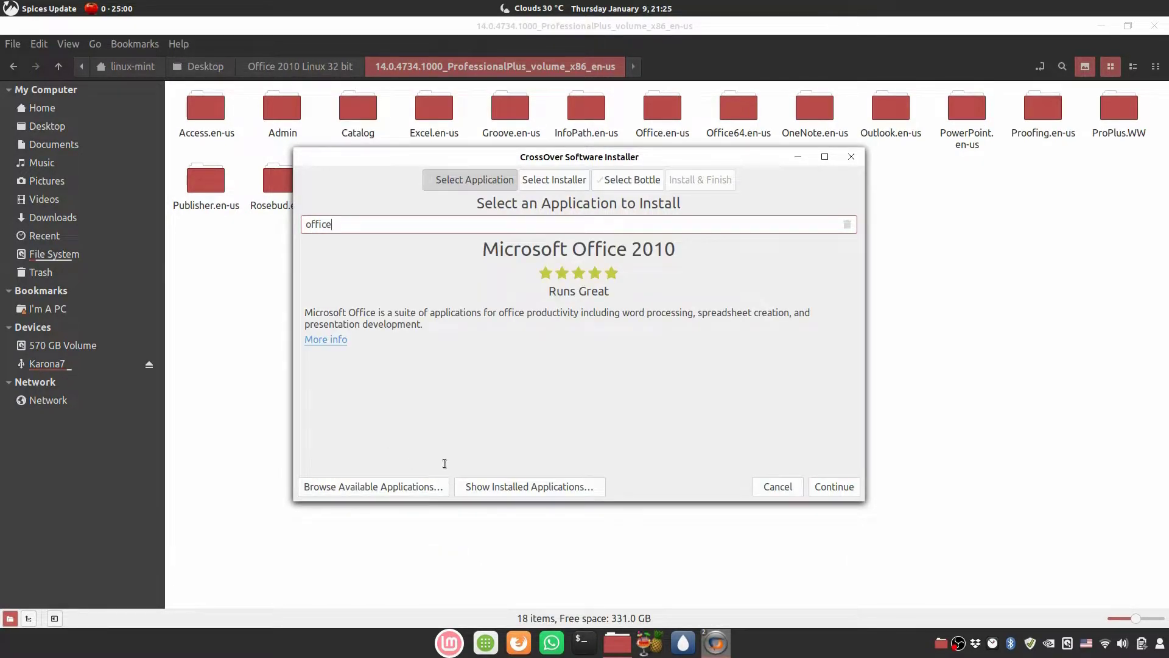
left_click(842, 488)
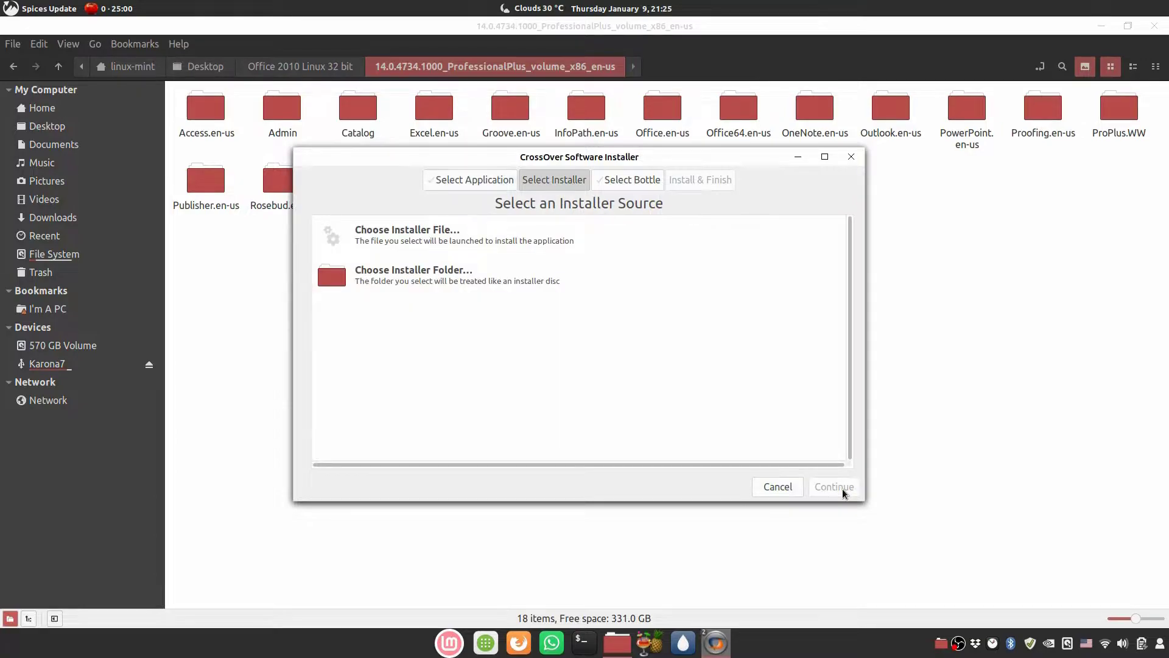
Choose setup.exe from the 14.0.4734.1000_ProfessionalPlus_volume_x86_en-us folder as the installer file and continue to the installation summary
left_click(408, 239)
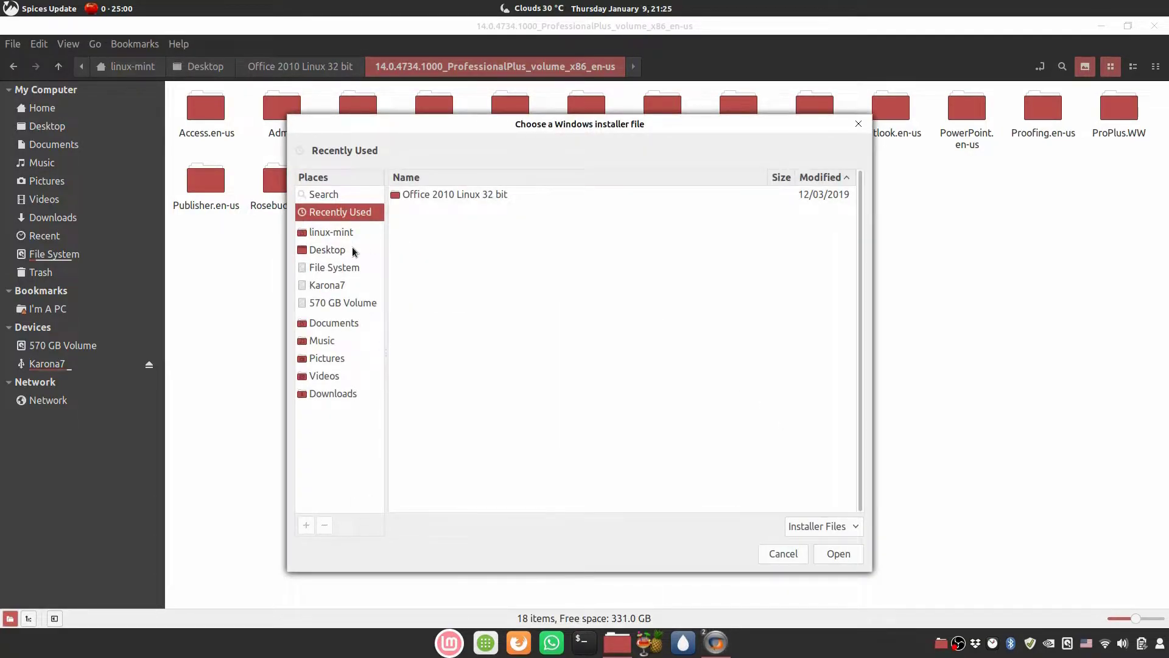
double_click(429, 195)
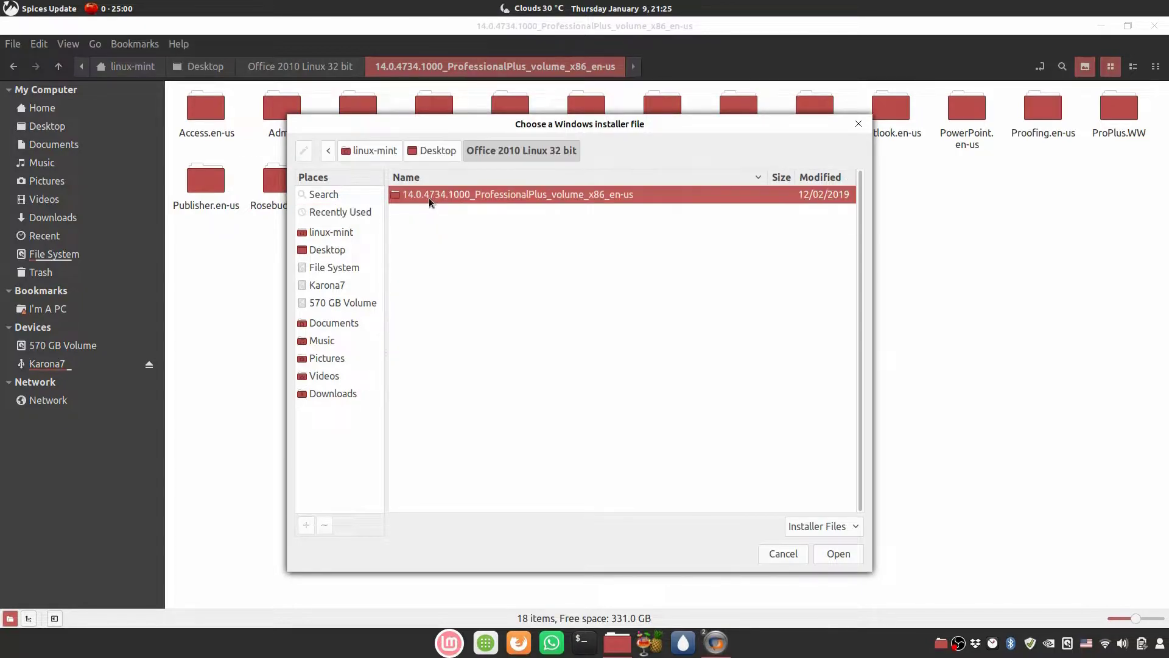
double_click(428, 197)
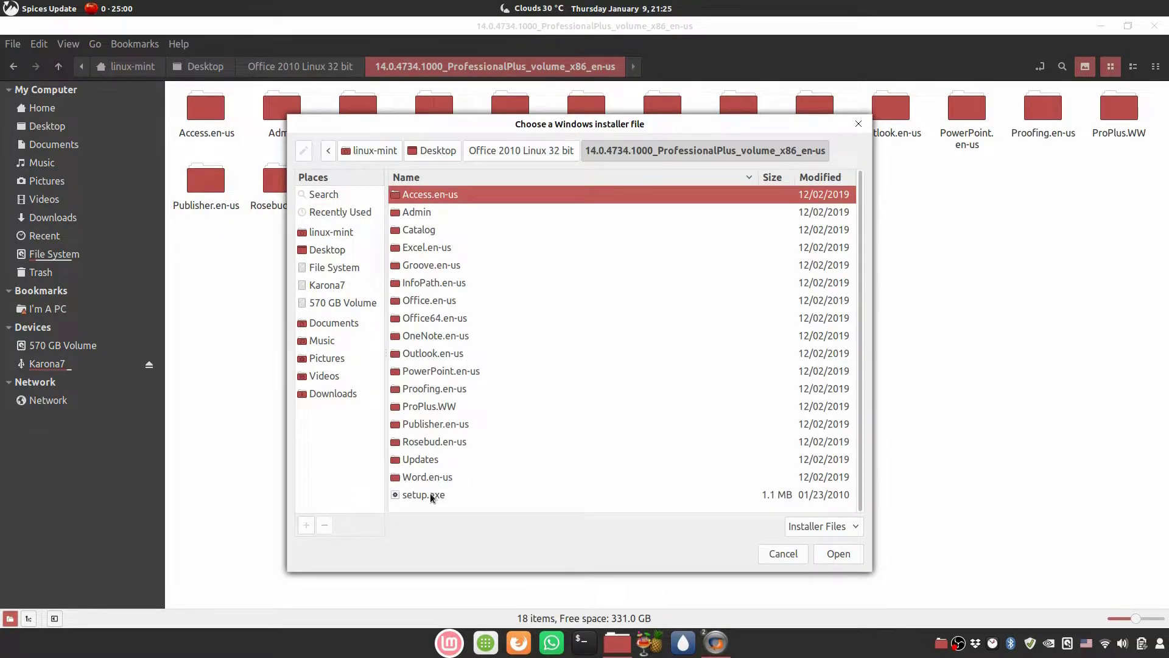
left_click(451, 495)
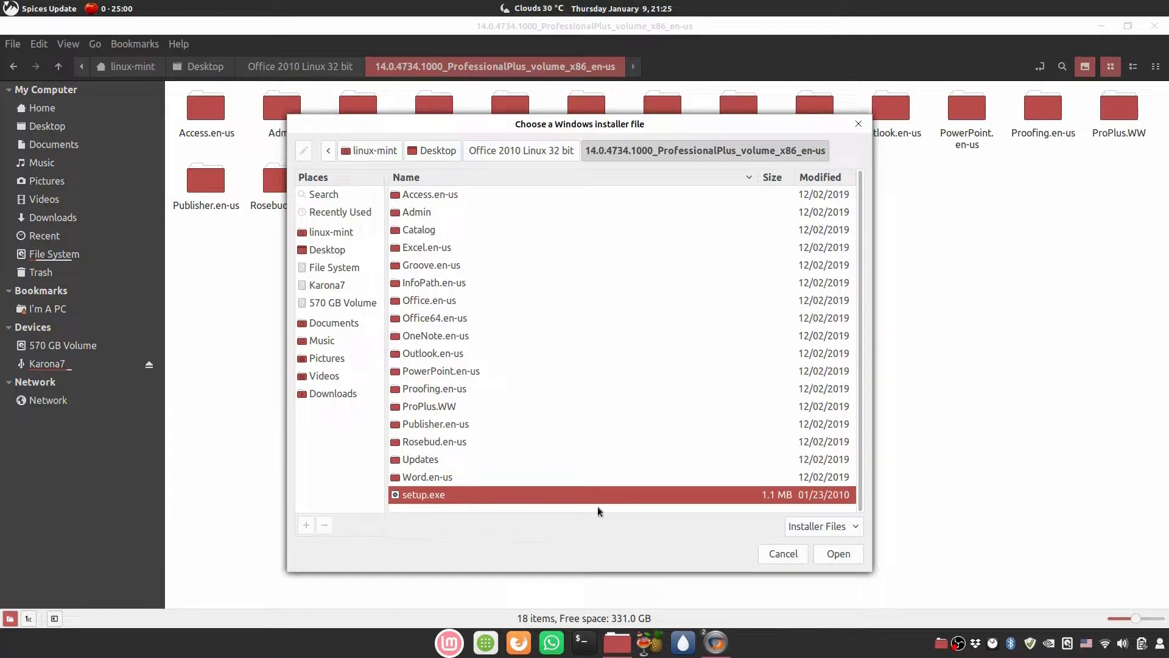
left_click(847, 553)
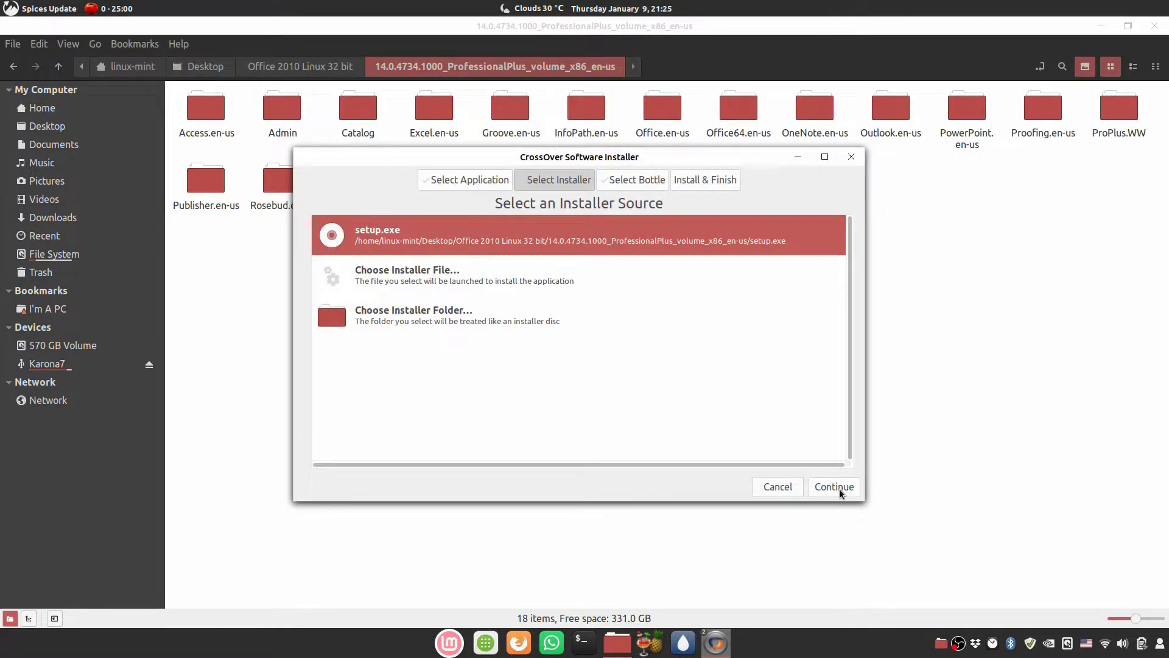
left_click(838, 488)
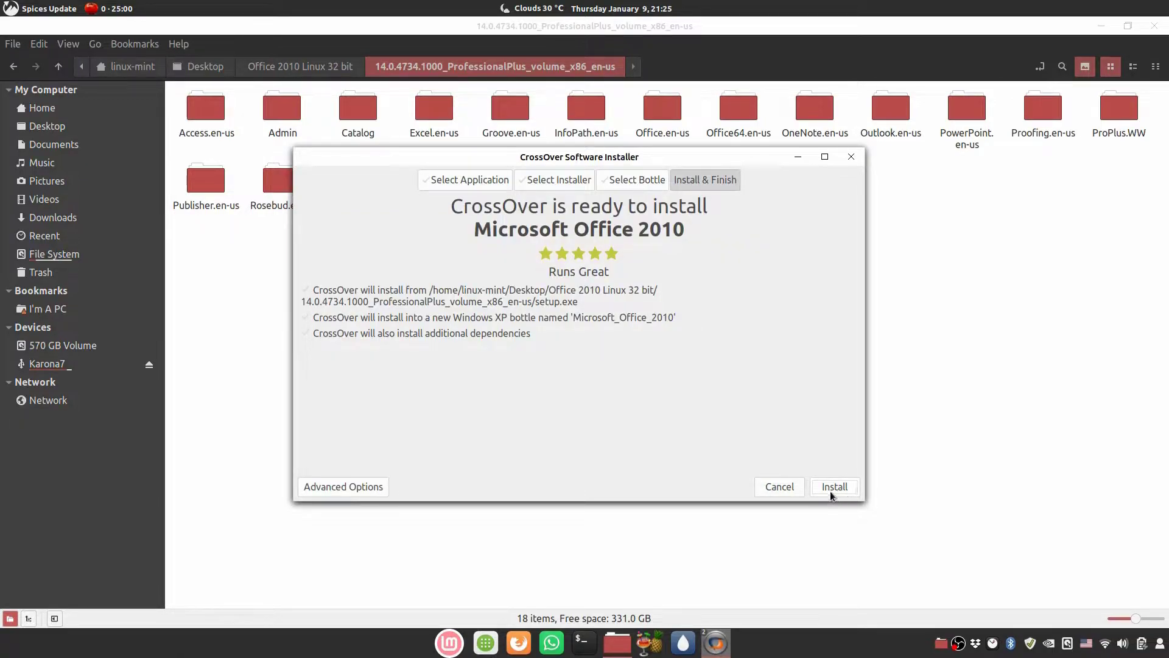
Start installing Microsoft Office 2010 with the CrossOver trial and accept the Arial Black font license
left_click(839, 486)
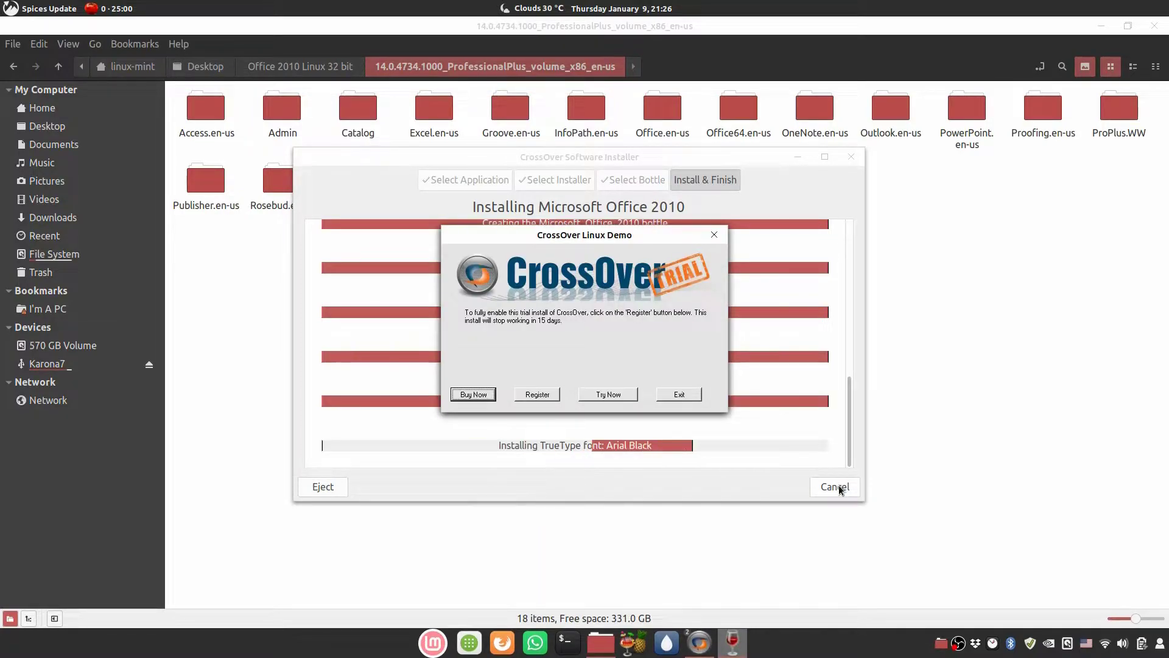
left_click(609, 395)
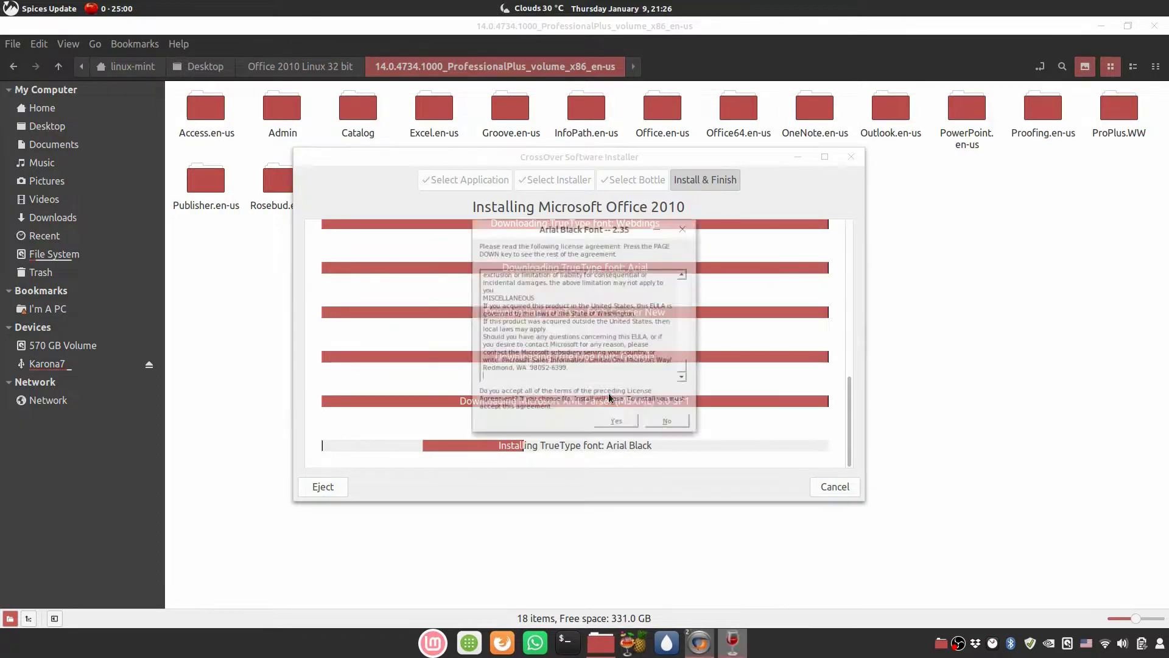
left_click(617, 424)
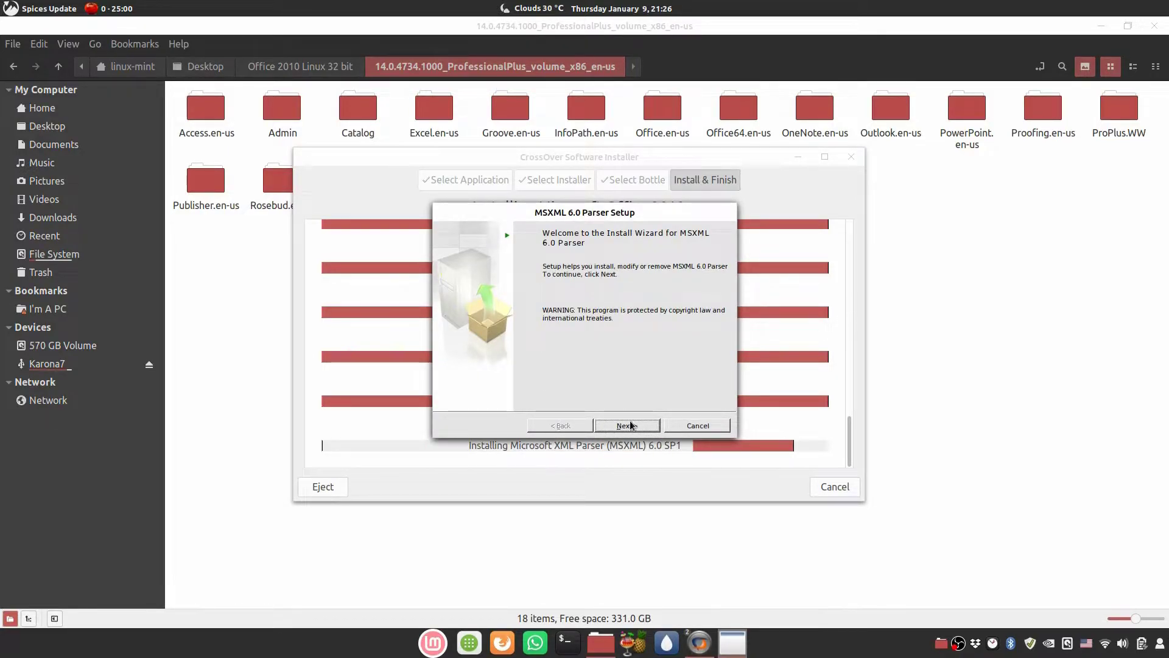
Accept the license terms in the MSXML 6.0 Parser setup and proceed to the registration information
left_click(628, 426)
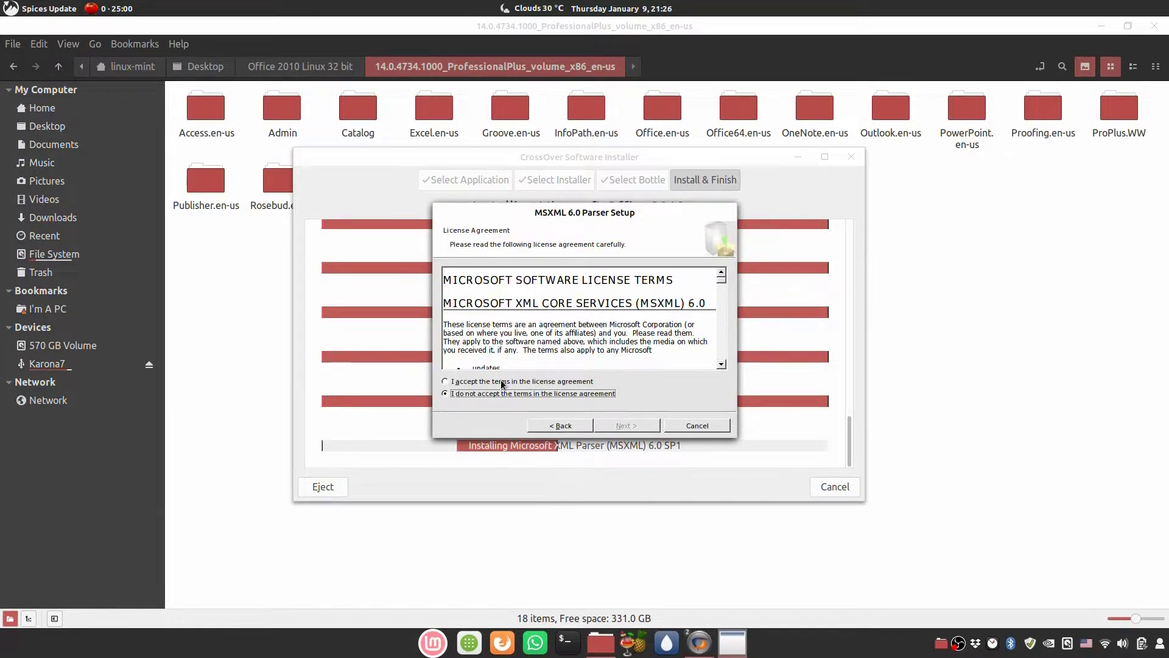
left_click(501, 380)
left_click(624, 426)
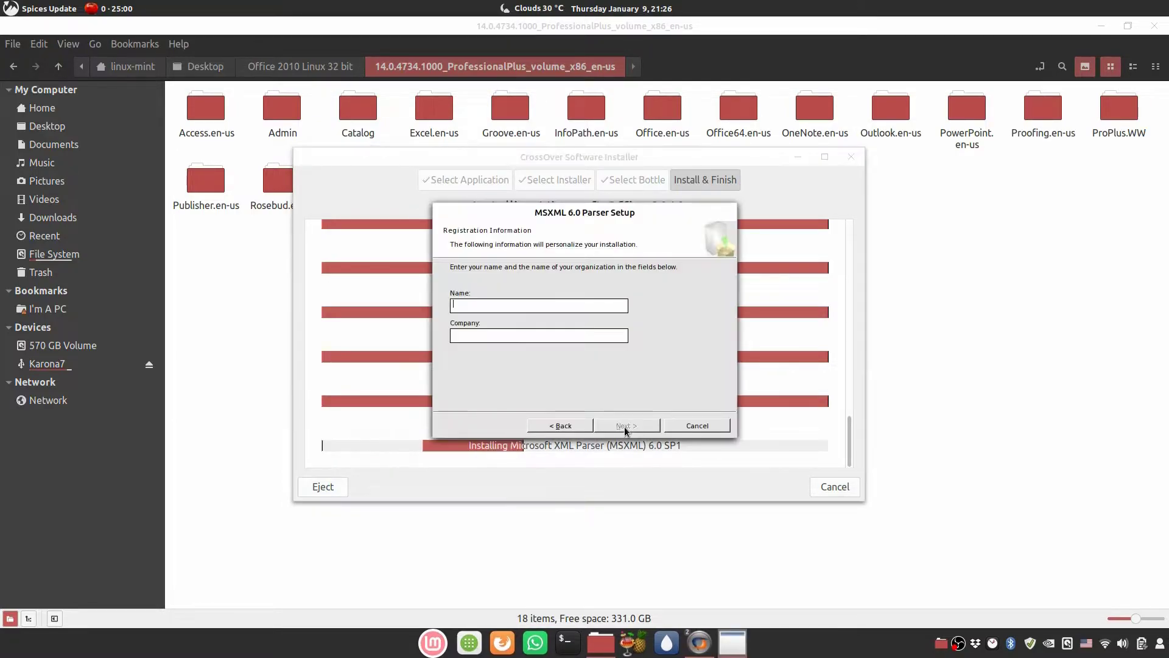
Fill in the registration name and CBG as the company, and complete the MSXML 6.0 Parser installation
type("C")
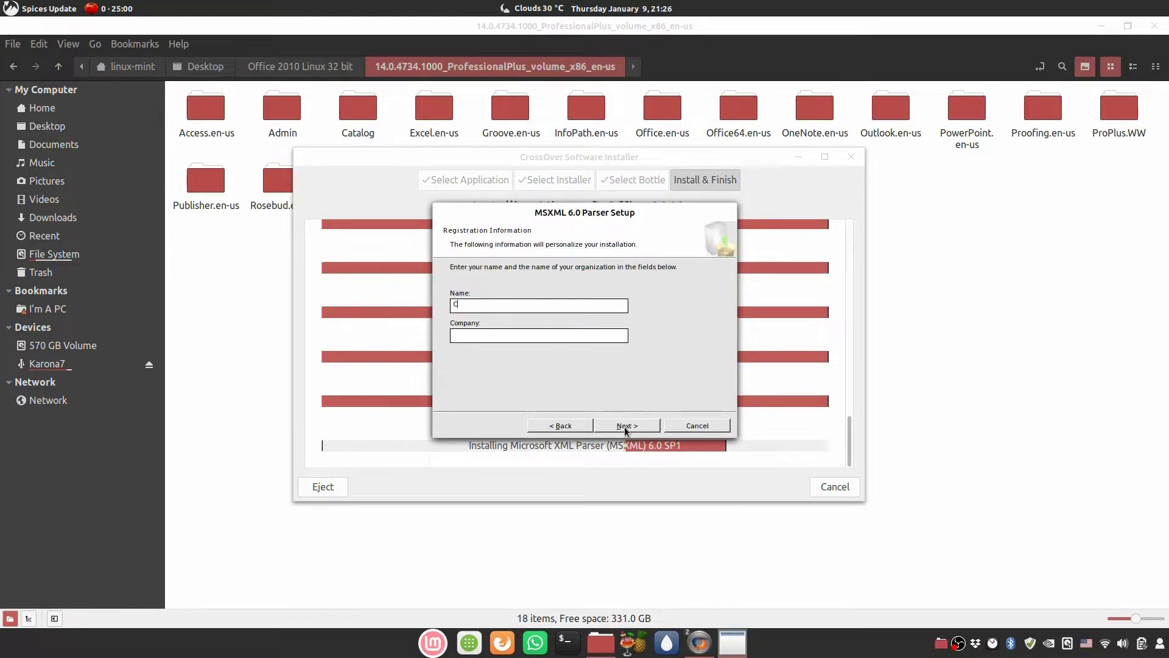
type("BG")
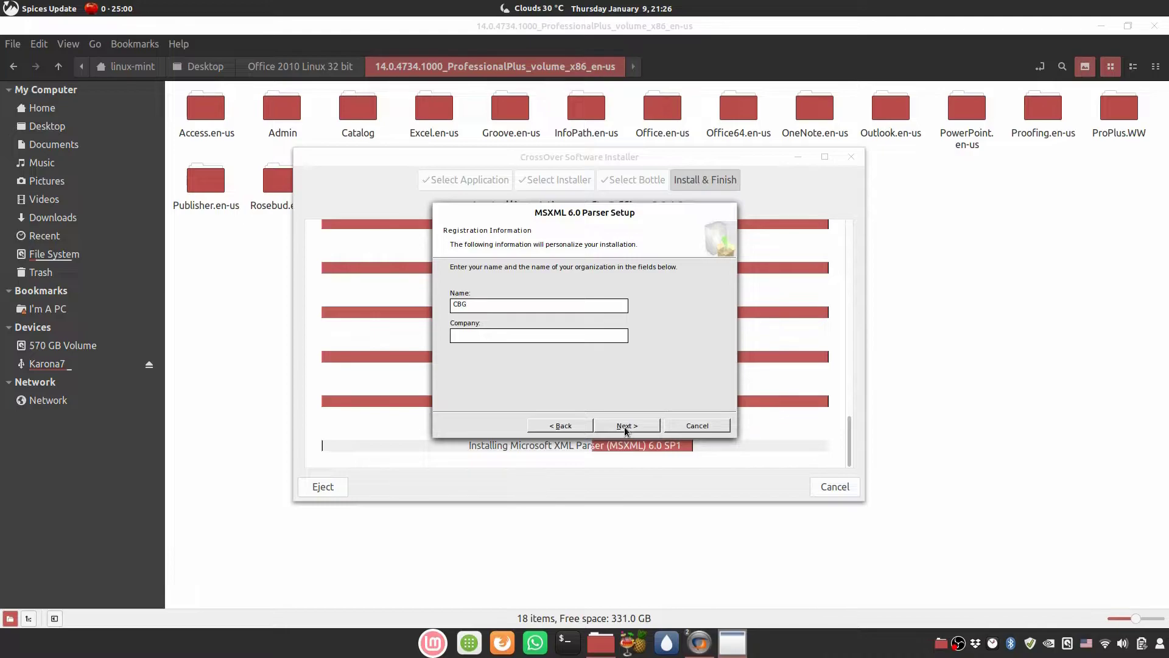
key("Tab")
type("CBG")
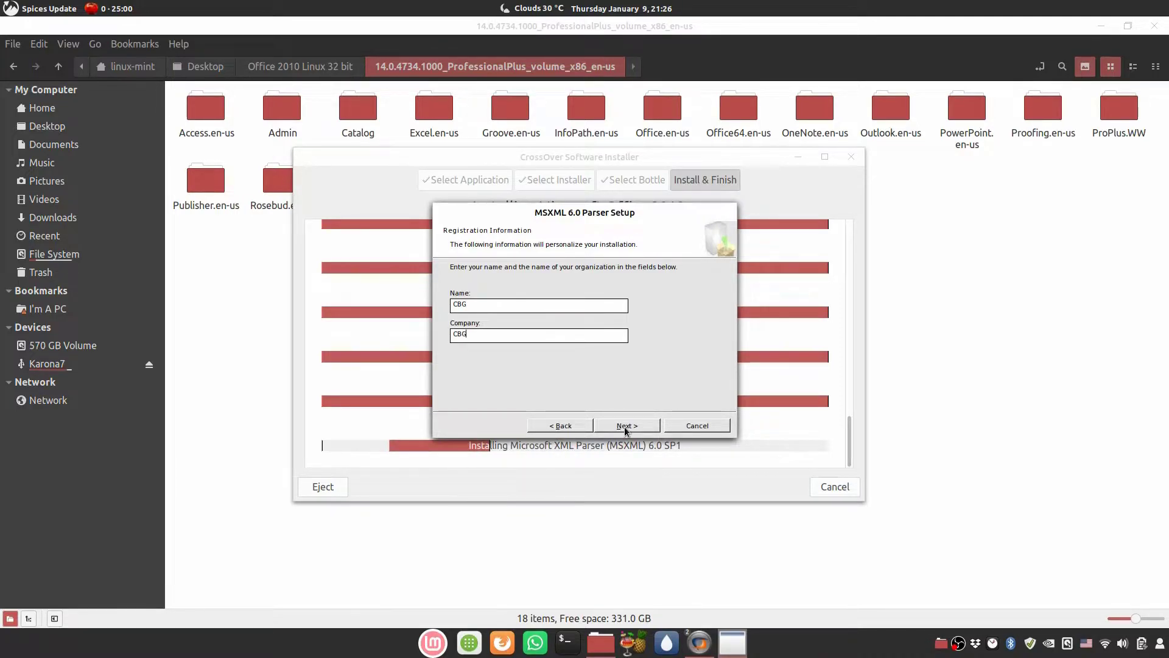
left_click(624, 426)
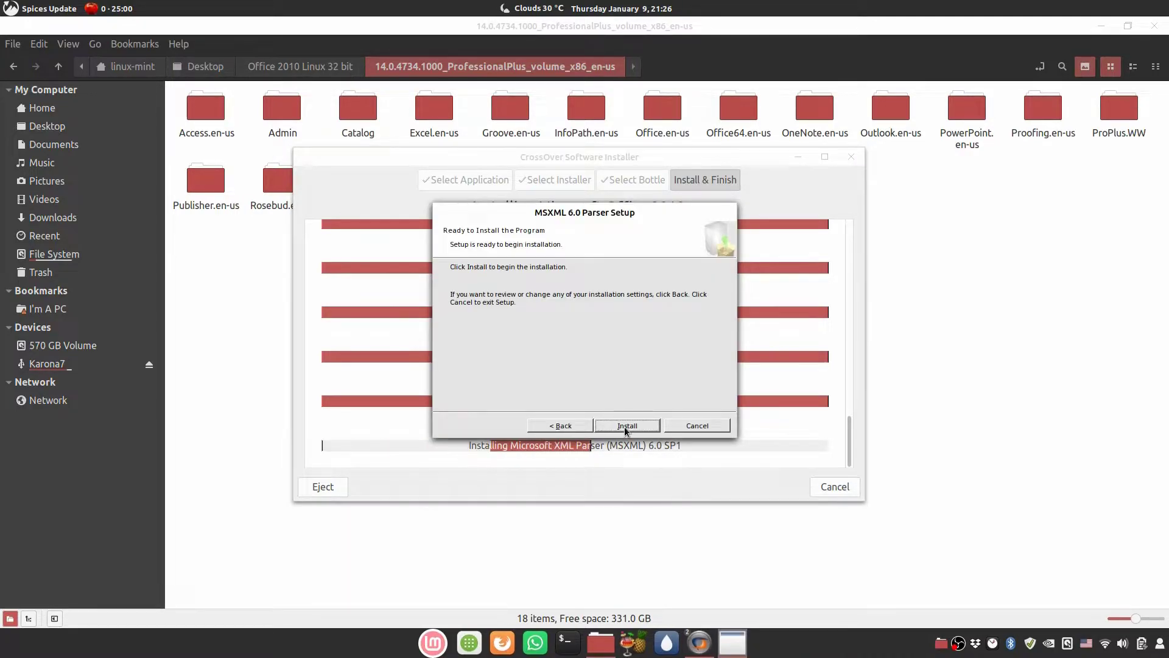
left_click(624, 426)
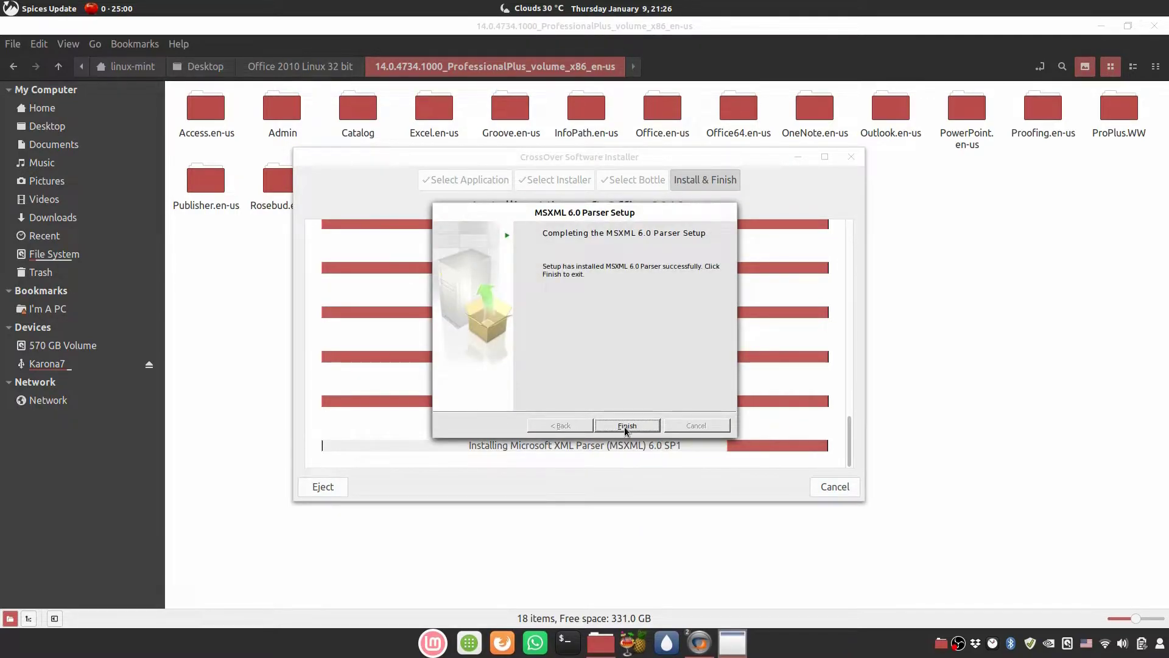
left_click(626, 426)
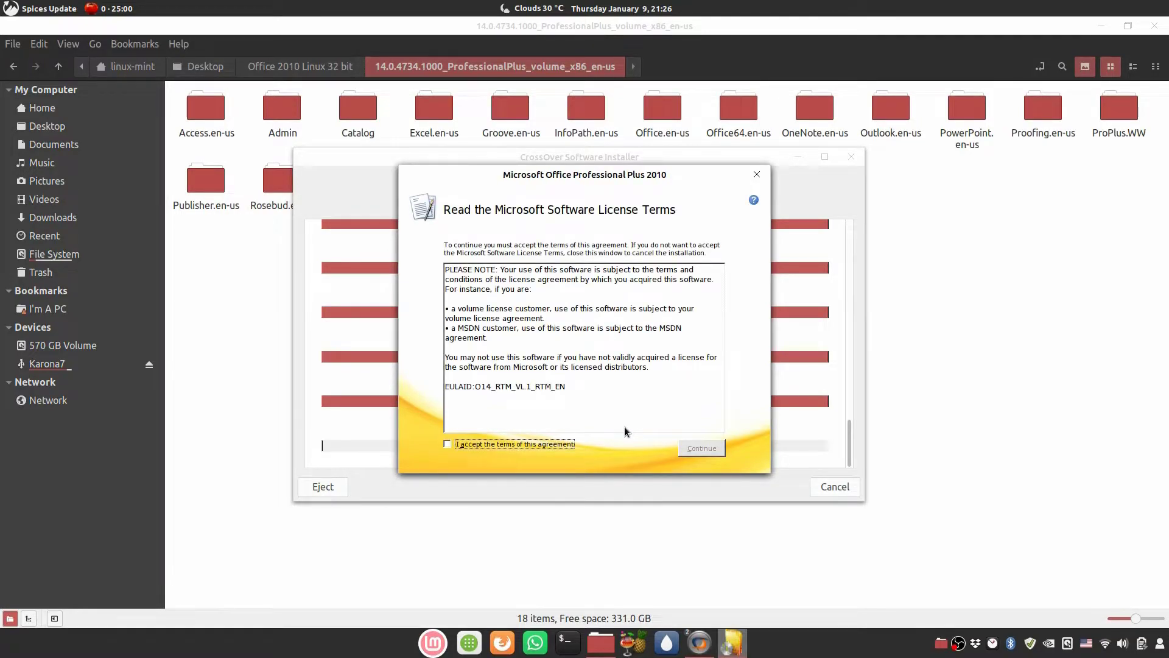
Accept the Microsoft Office Professional Plus 2010 license terms, run the installation and close its setup window
left_click(535, 443)
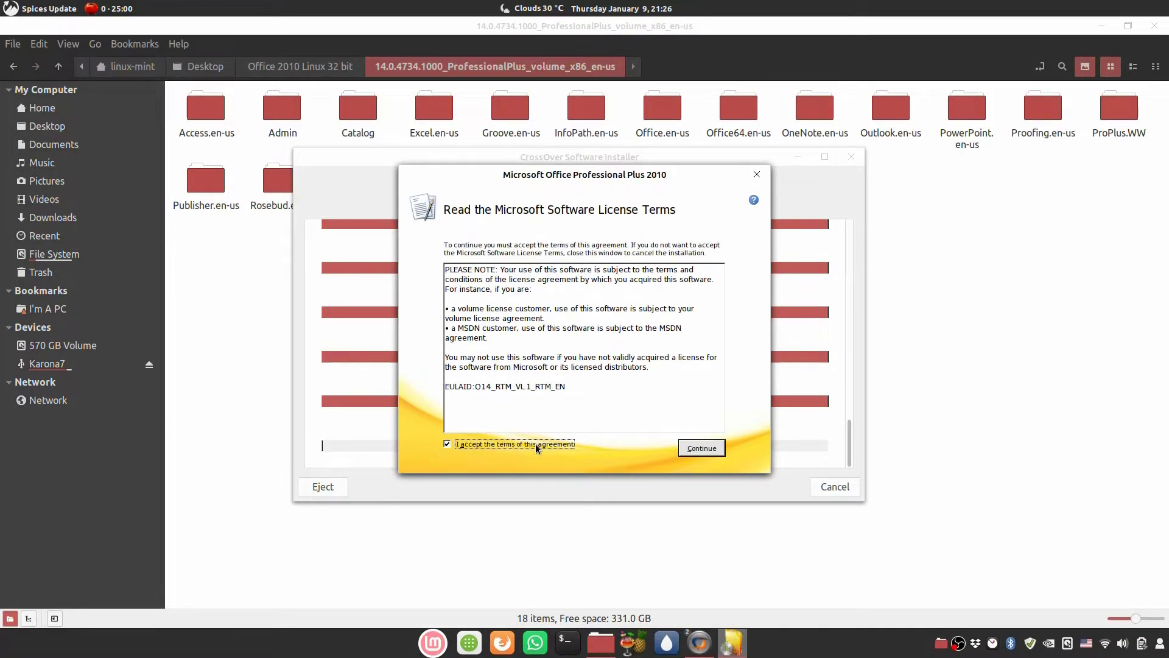
left_click(700, 448)
left_click(613, 302)
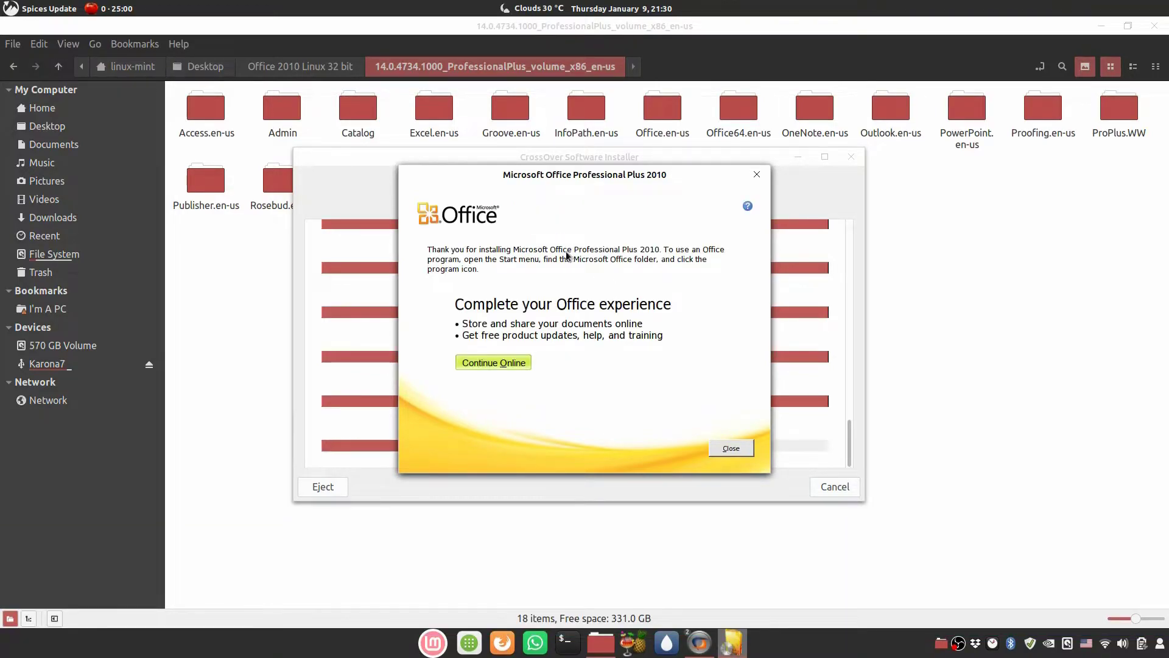
left_click(731, 449)
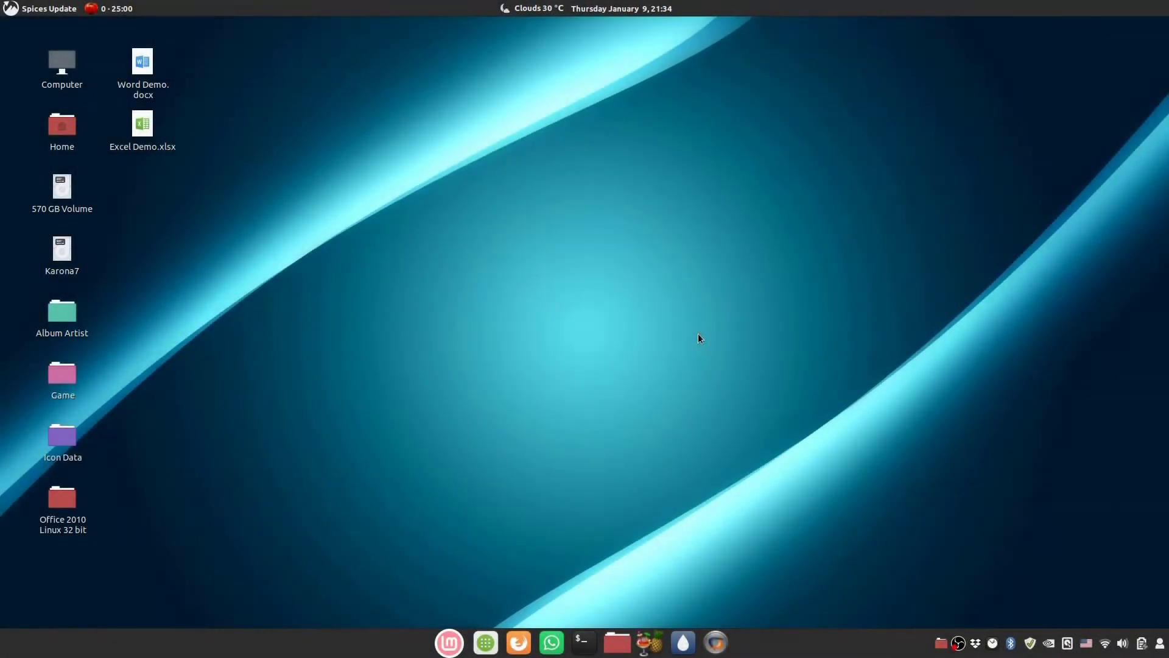
Open Word Demo.docx from the desktop in Microsoft Word and zoom the document to 84%
left_click(146, 59)
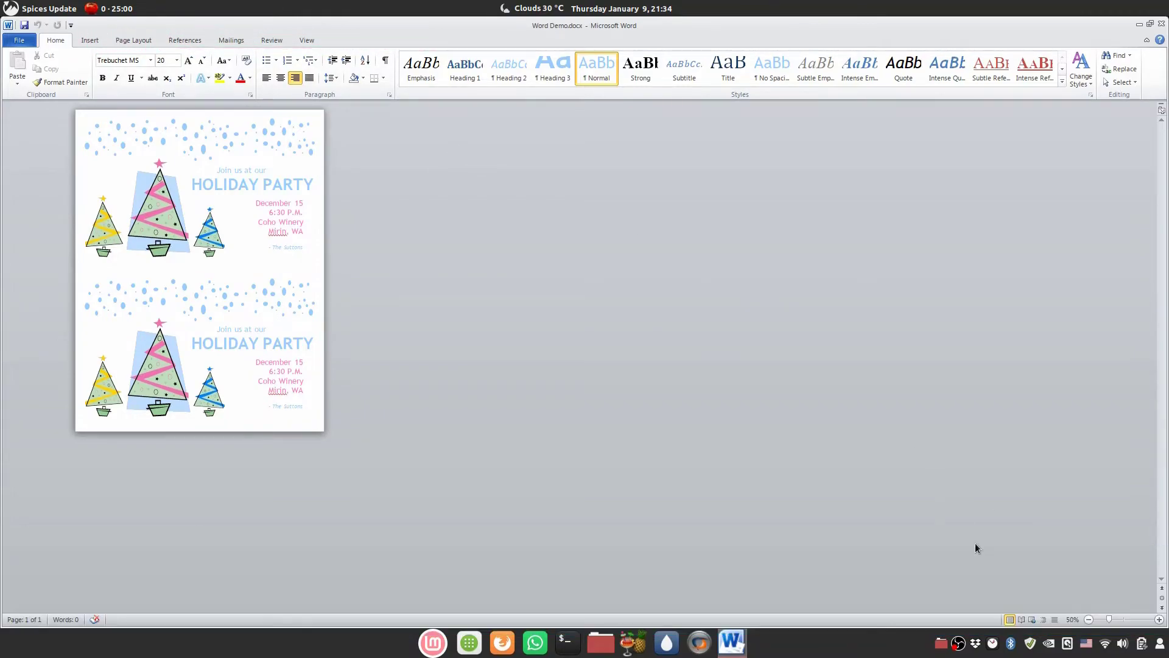
left_click_drag(1110, 620, 1120, 620)
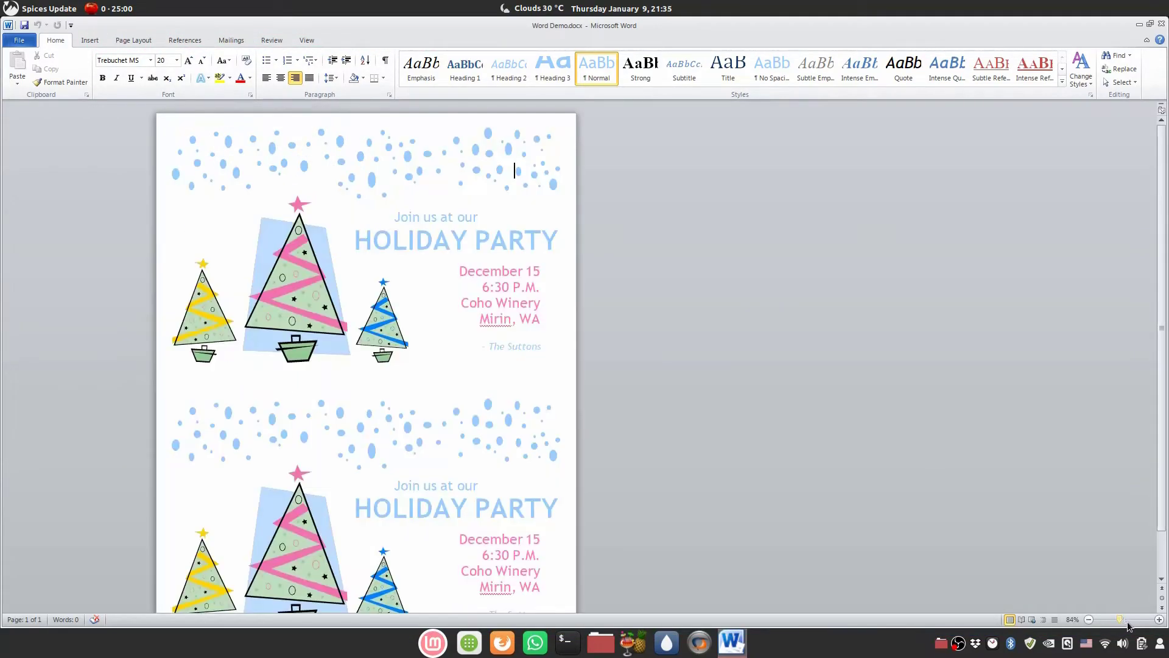
Zoom the Word document in to 204% and back out to 91%, and close Word Demo.docx
left_click(1136, 620)
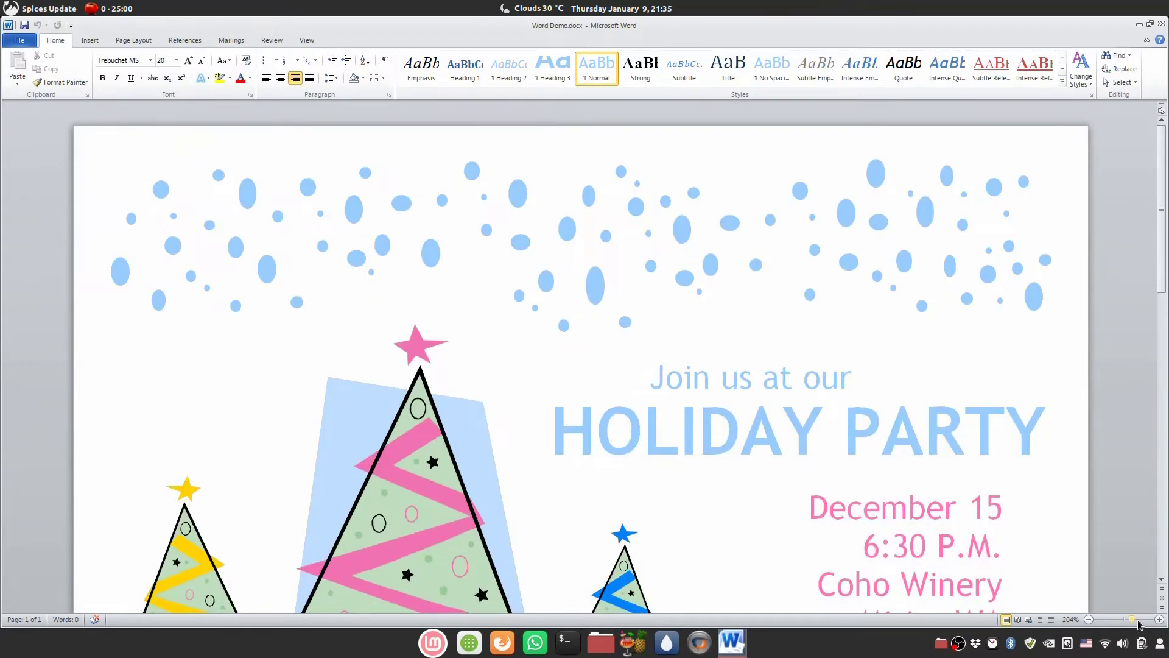
left_click(1121, 620)
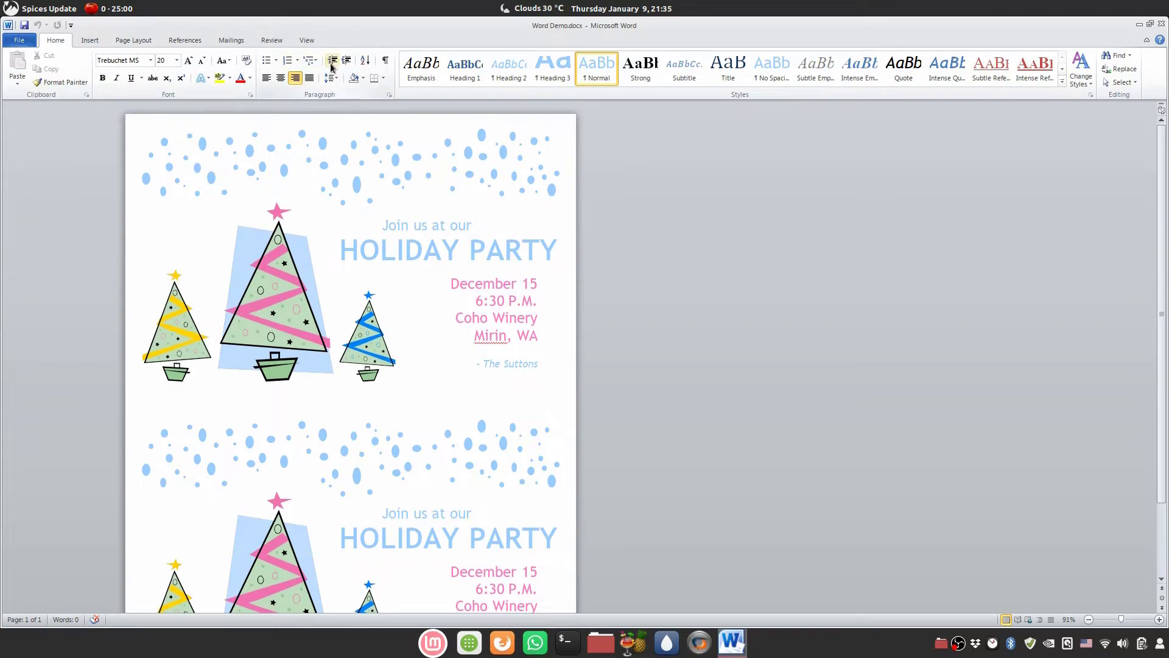
left_click(1161, 25)
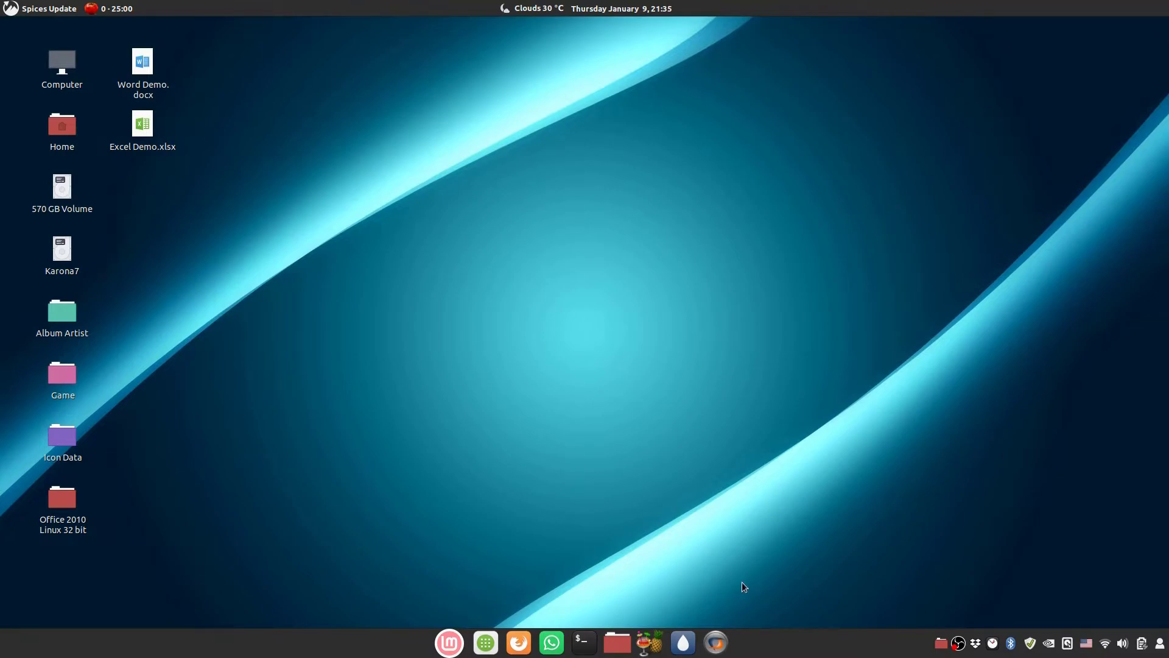
Open CrossOver, show the bottle list and select the Microsoft_Office_2010 bottle
left_click(728, 641)
left_click(769, 206)
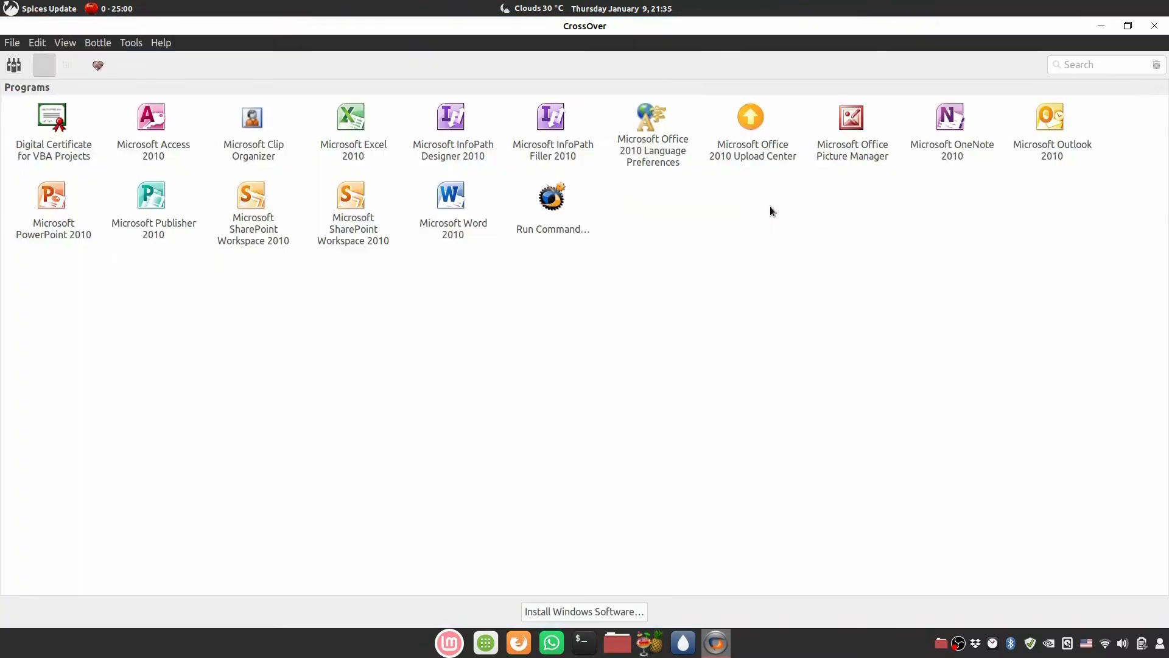
left_click(13, 65)
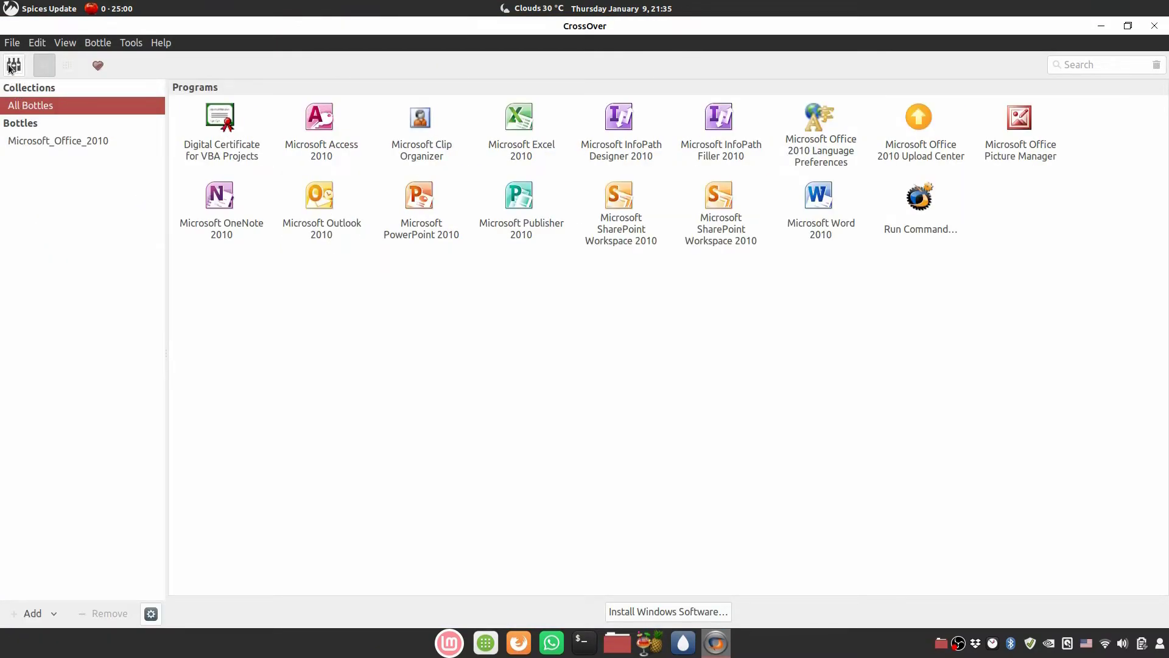
left_click(55, 141)
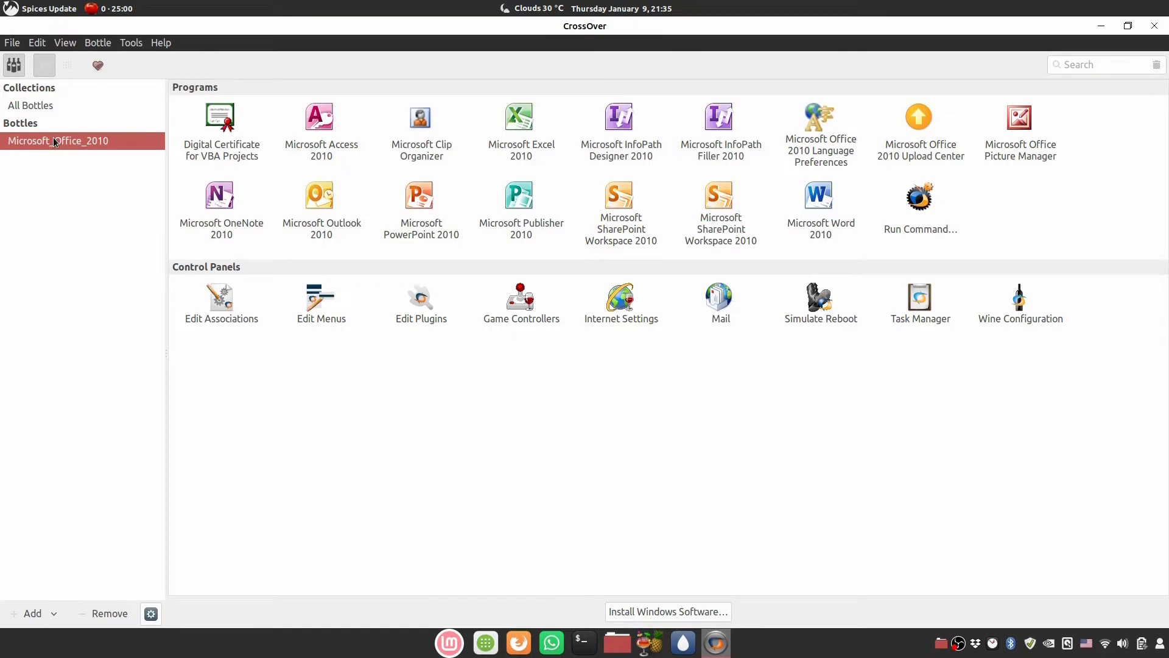
Set the screen resolution to 181 dpi in the bottle's Wine Configuration graphics settings, apply it and close CrossOver
double_click(1018, 307)
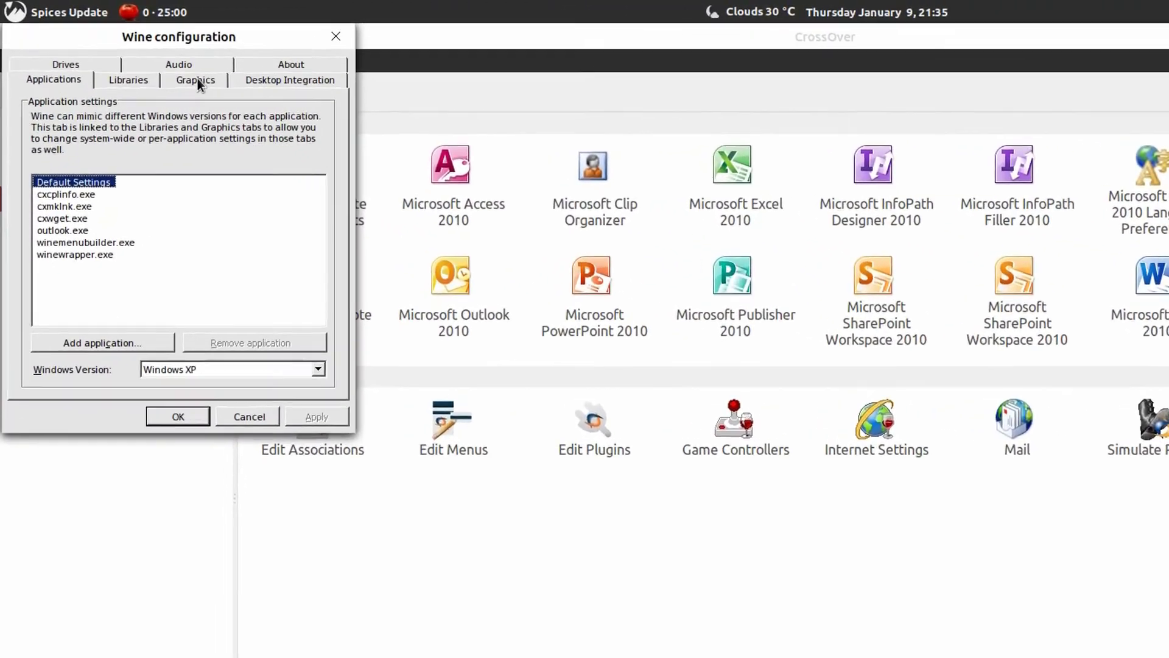
left_click(140, 58)
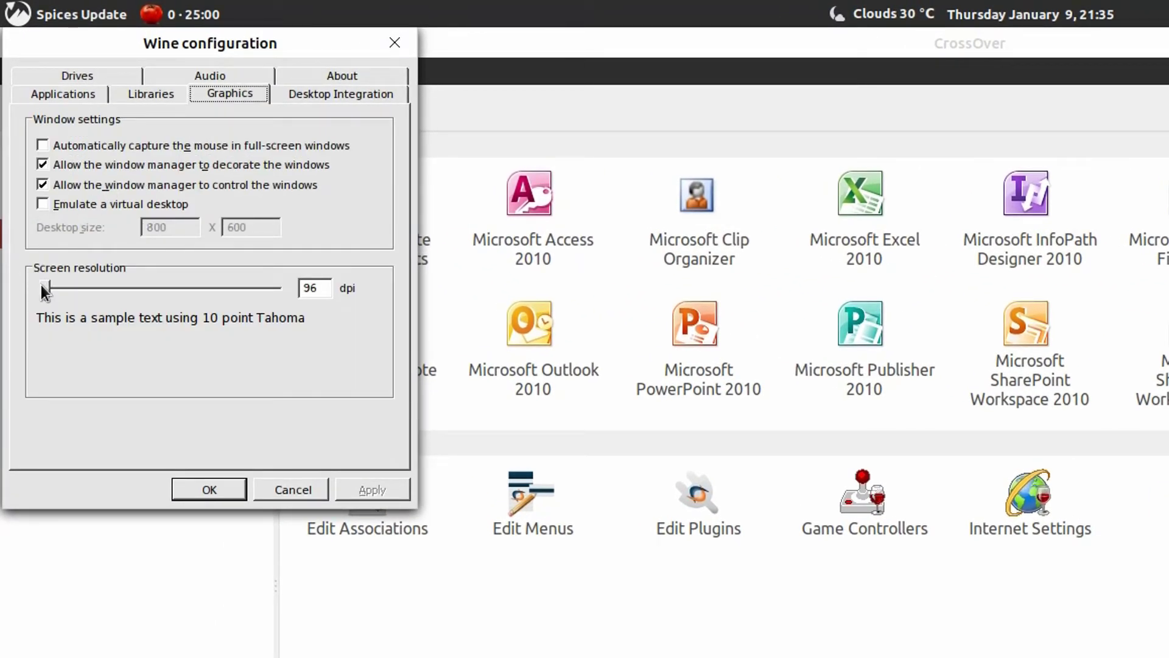
left_click_drag(48, 287, 95, 290)
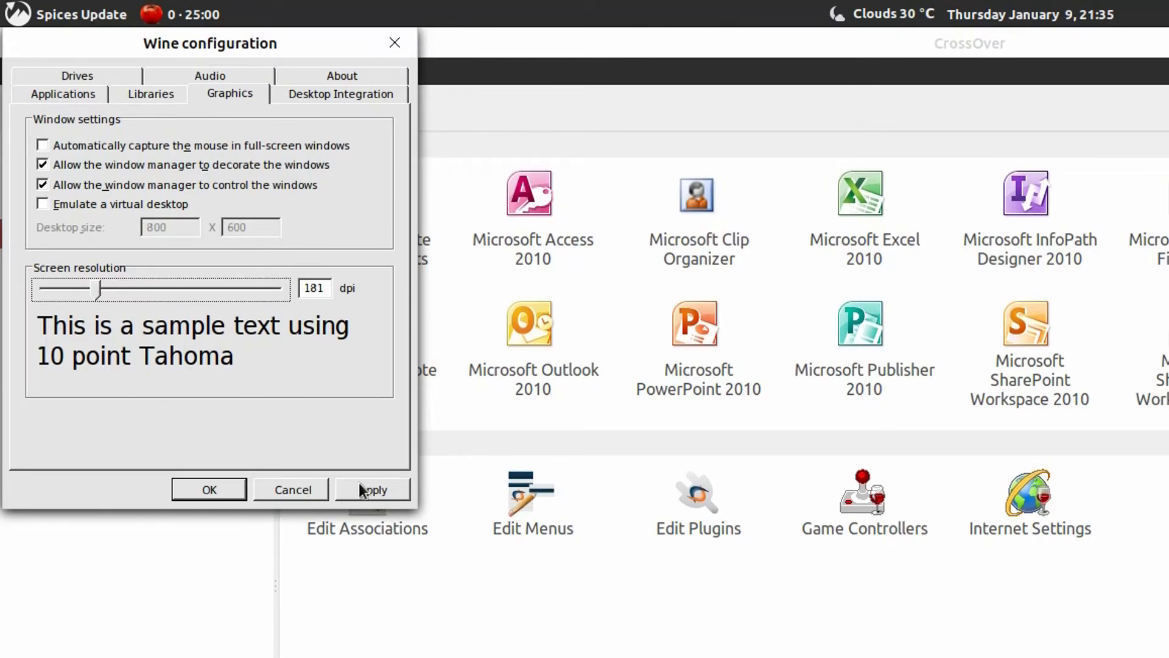
left_click(380, 490)
left_click(210, 490)
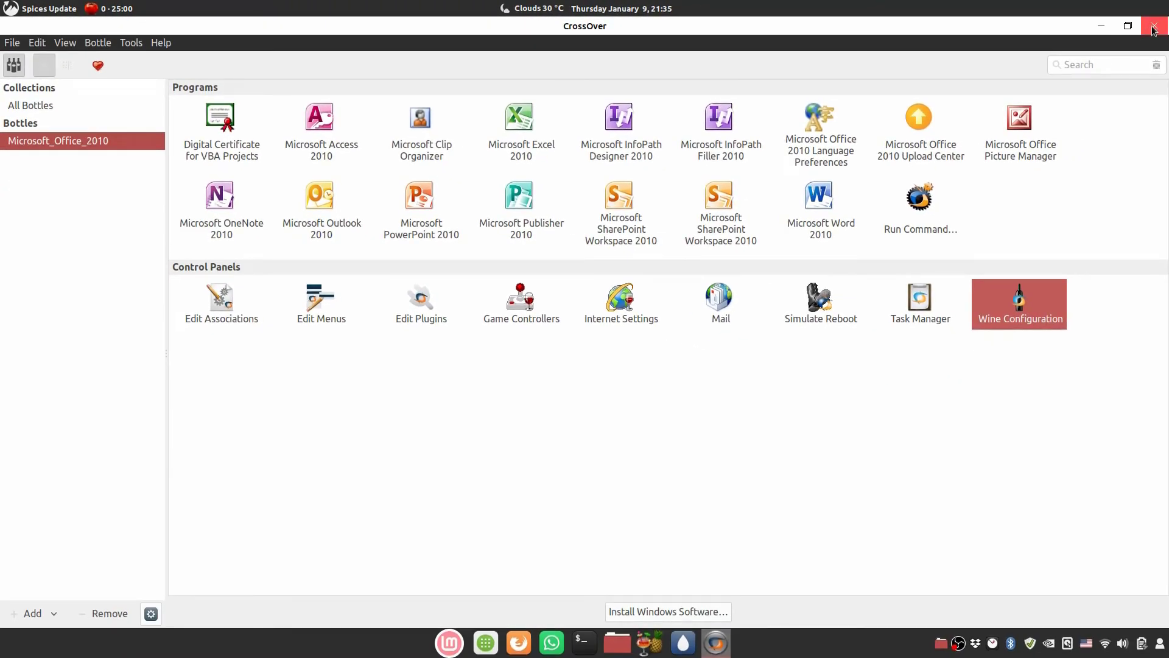
left_click(1152, 29)
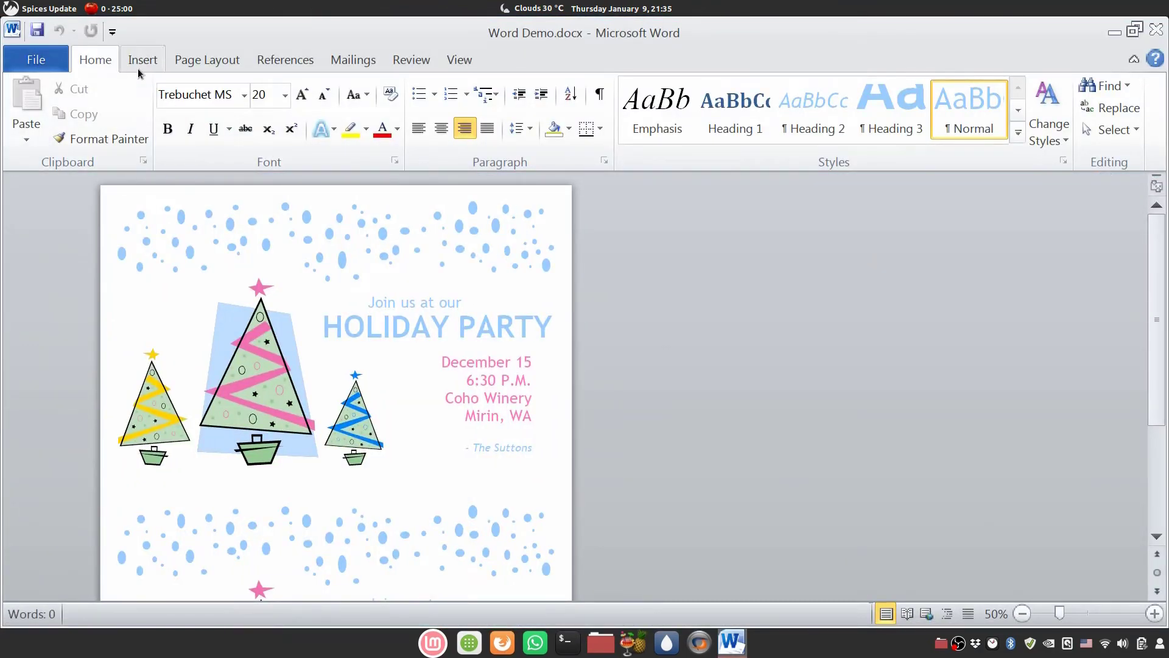
Reopen Word Demo.docx to check the interface scaling, look through the page and close the document
scroll(490, 335, "down", 5)
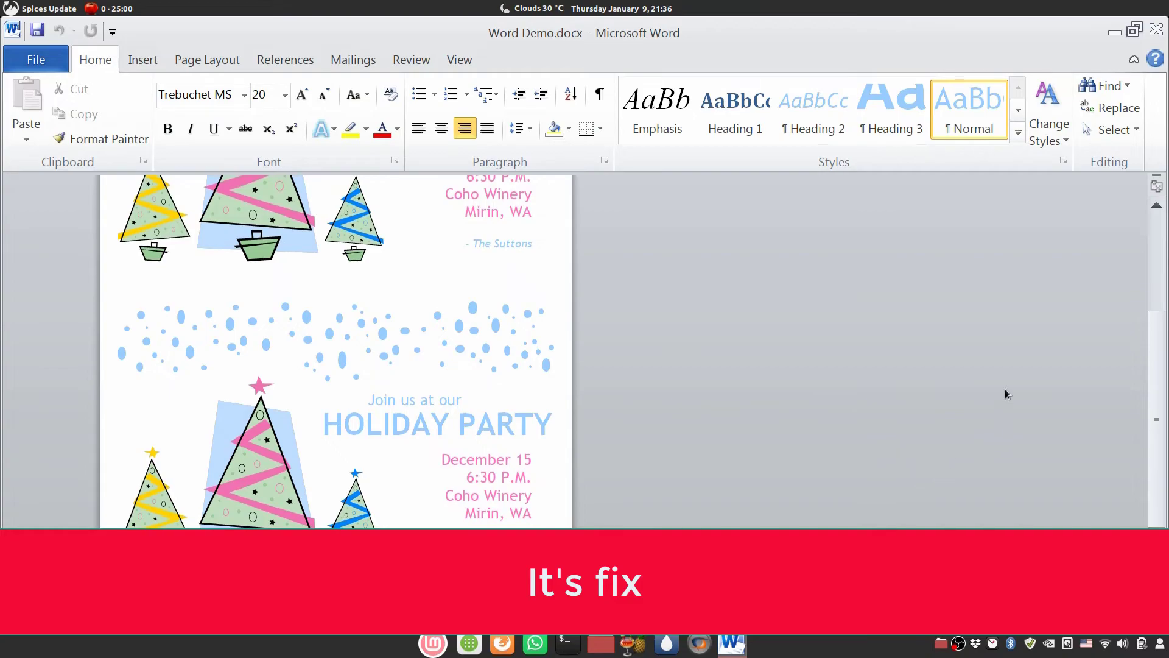
left_click(1156, 30)
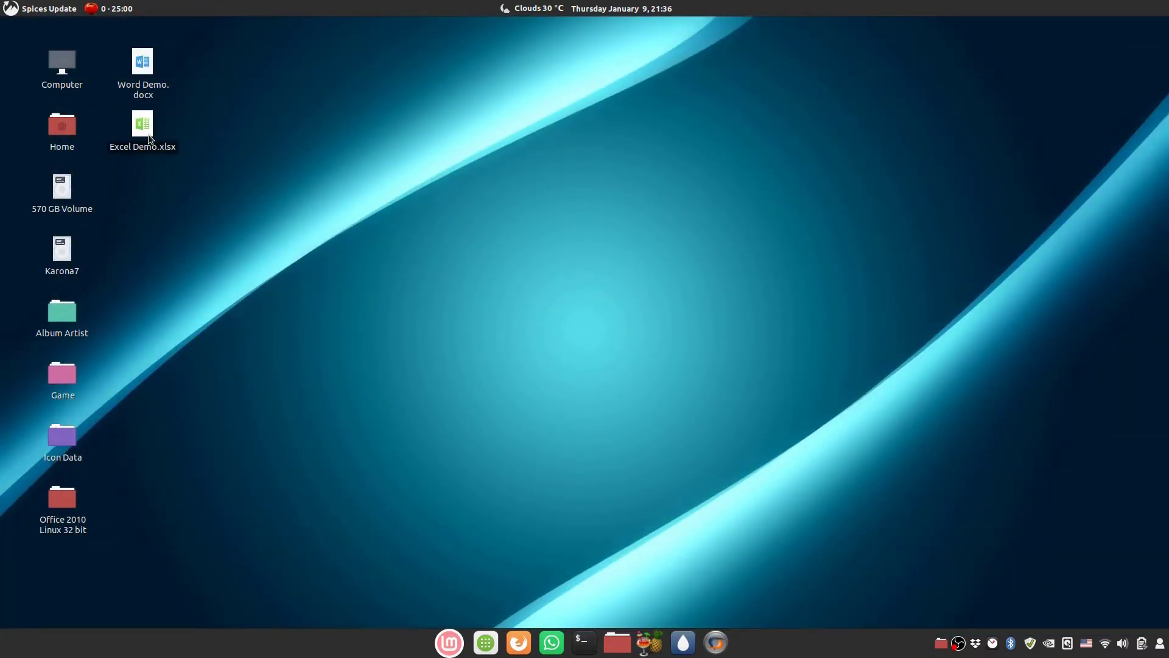
Open Excel Demo.xlsx from the desktop and look over its book sales table and column chart
double_click(148, 134)
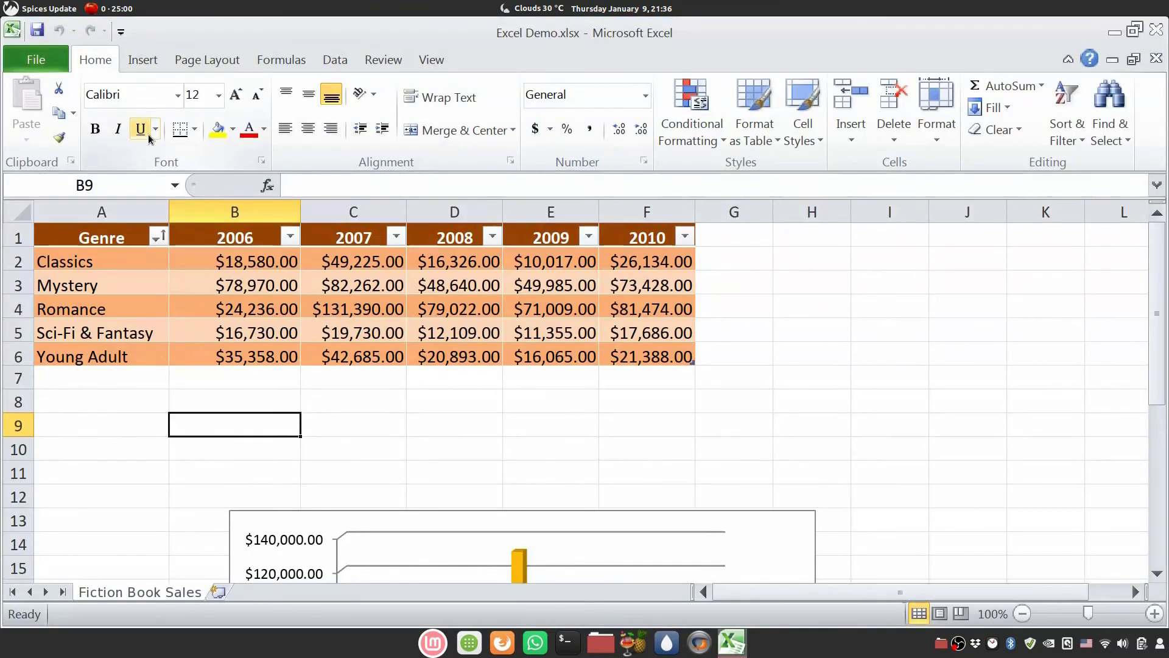
scroll(546, 383, "down", 4)
scroll(545, 382, "up", 4)
scroll(549, 383, "down", 4)
scroll(551, 383, "down", 2)
scroll(550, 382, "up", 6)
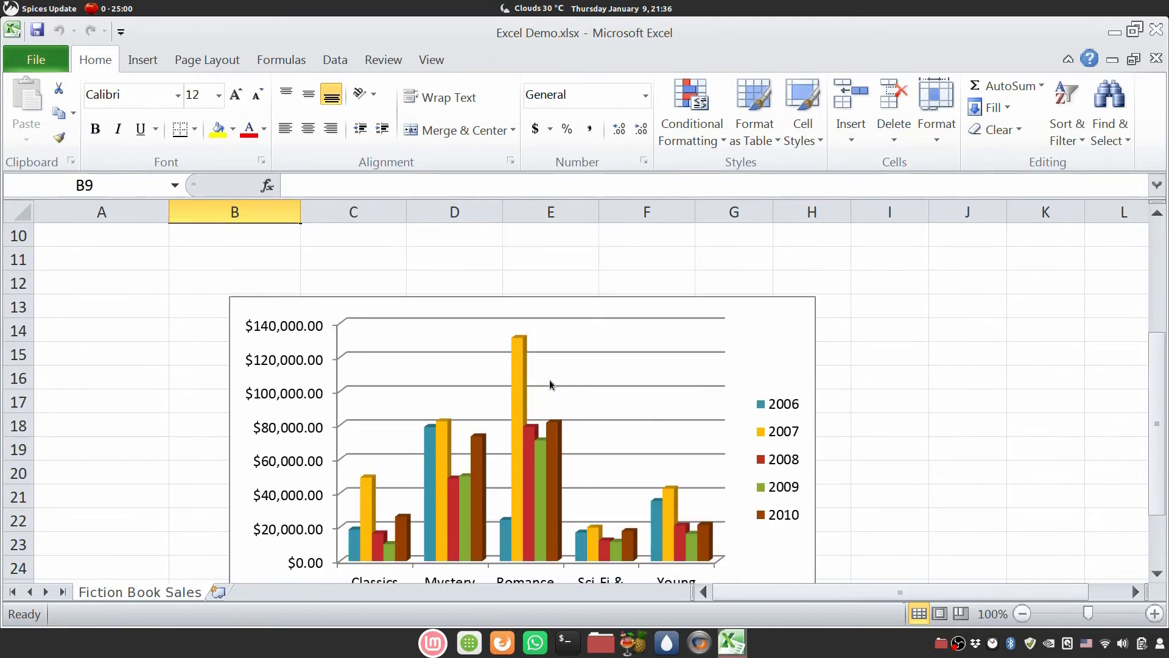
Insert a basic 2-D pie chart from the book sales table in cells A1:F6
left_click_drag(75, 238, 682, 358)
right_click(434, 302)
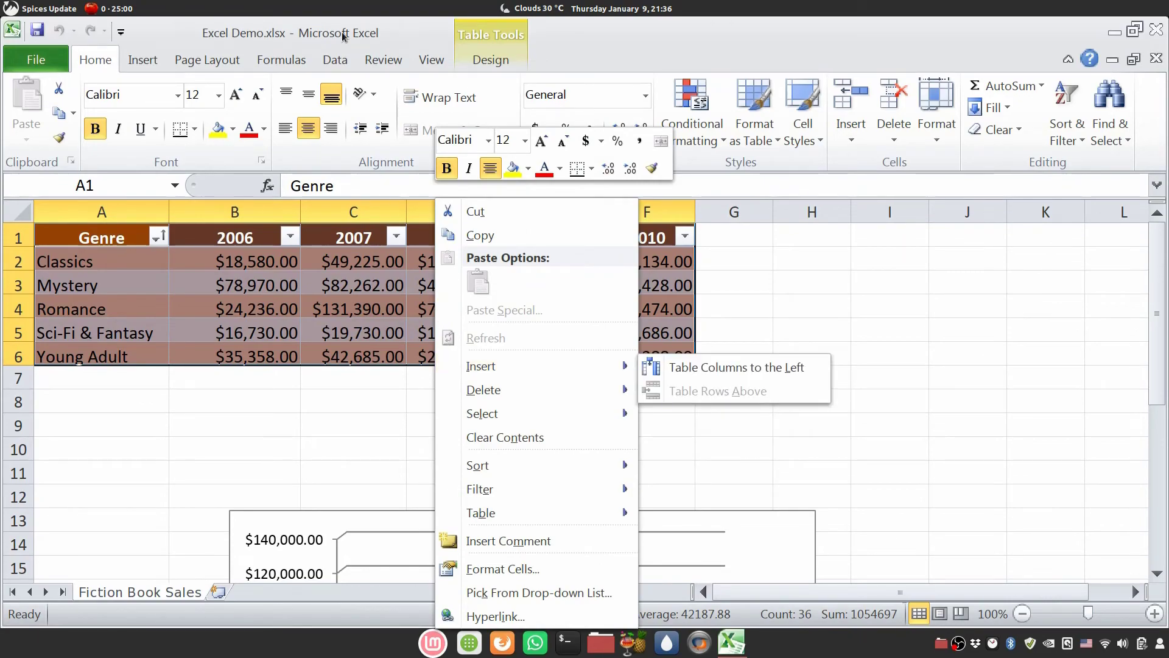
left_click(332, 5)
left_click(143, 59)
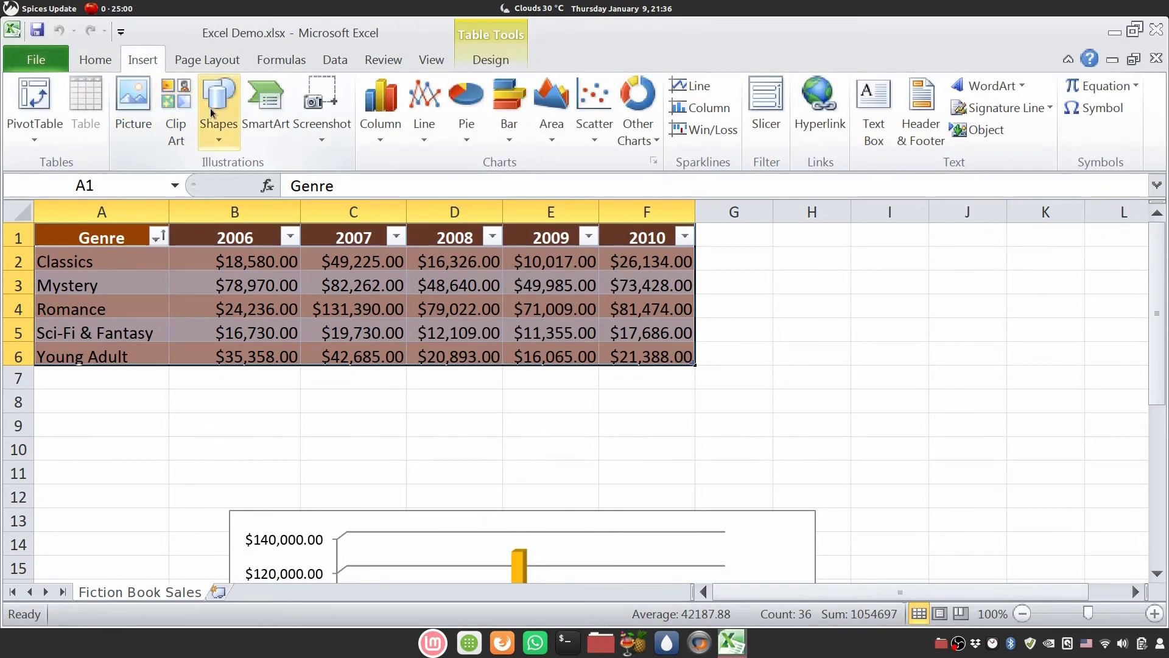
left_click(468, 116)
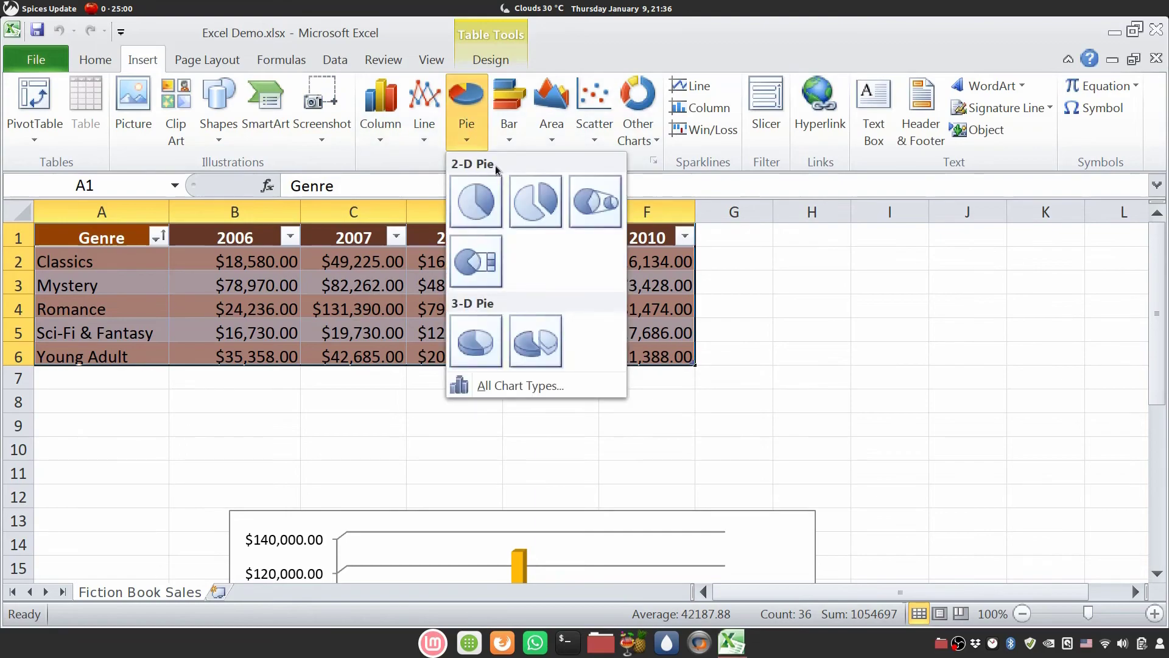
left_click(476, 203)
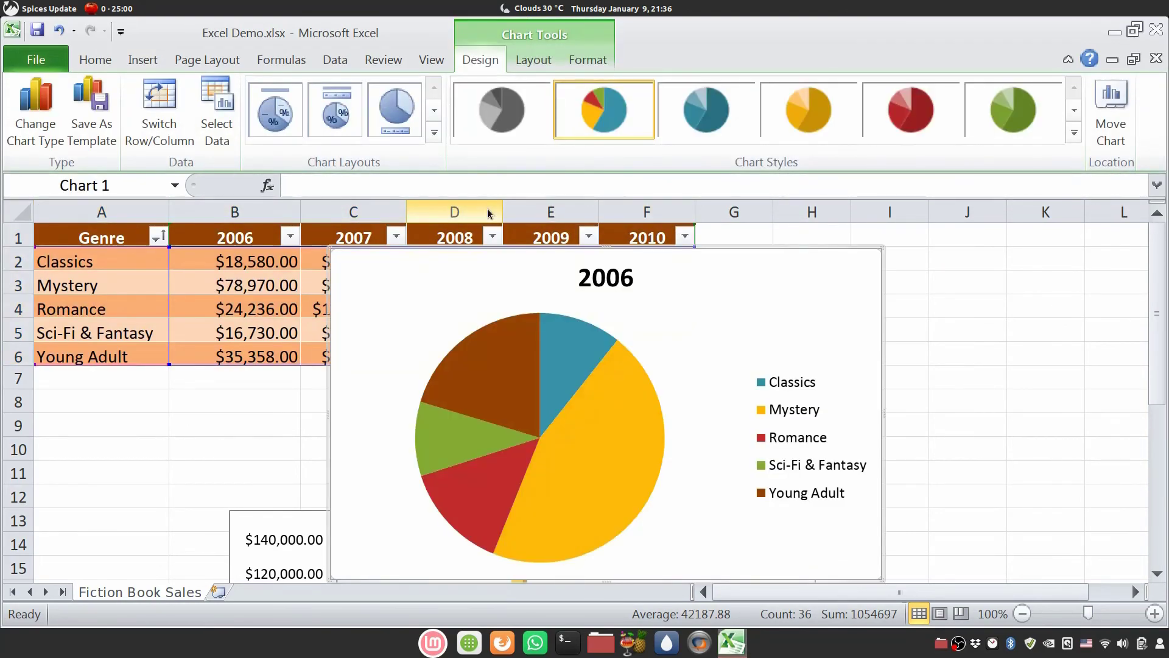
Undo a trial move of the 2006 chart title and move the whole pie chart over to start at column F
left_click_drag(622, 275, 944, 295)
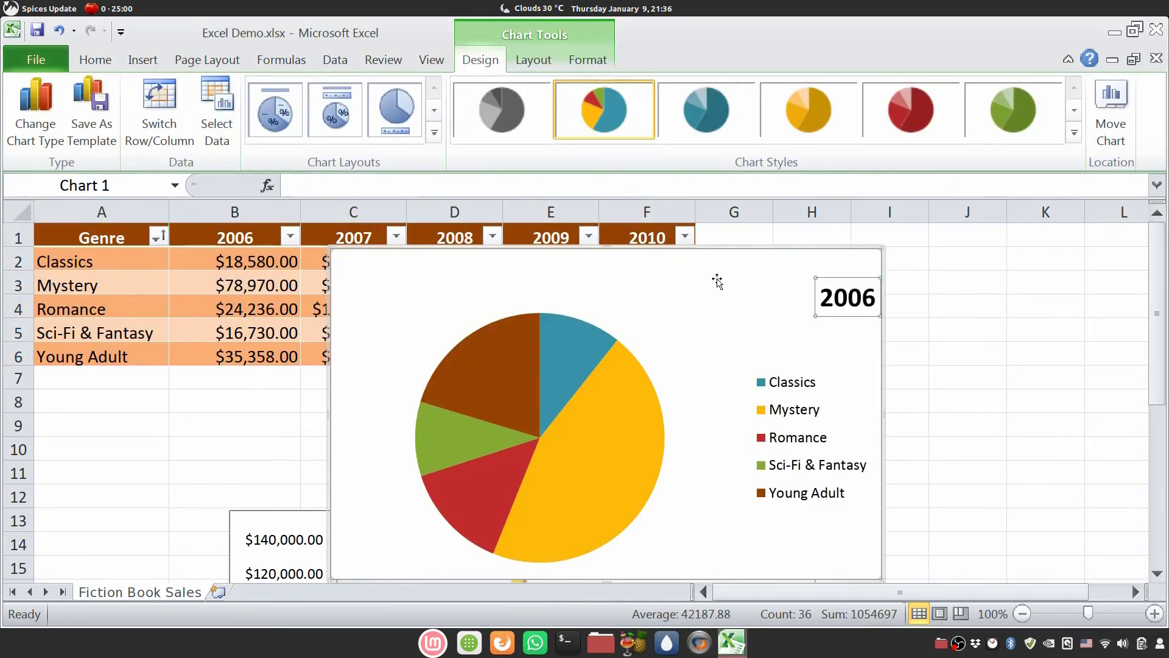
key("ctrl+z")
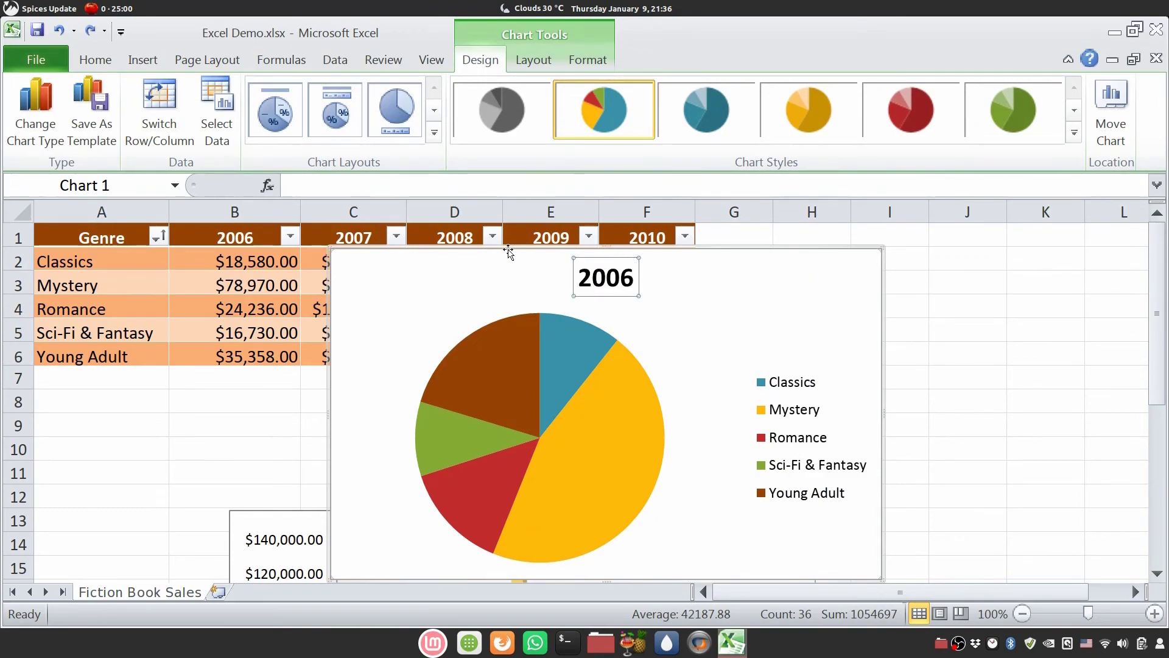
left_click_drag(626, 265, 799, 243)
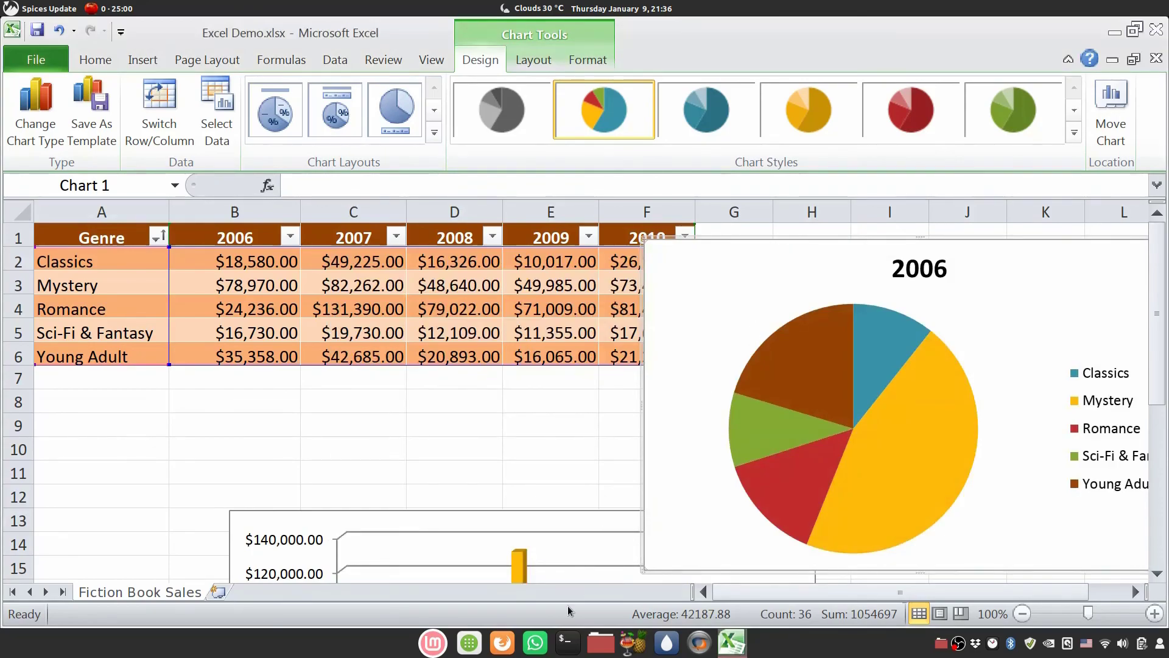